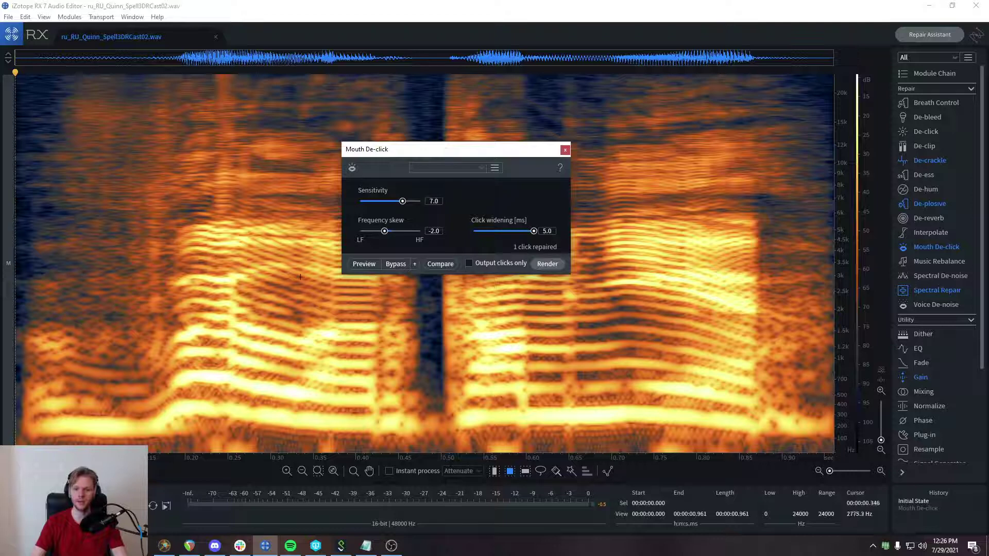
Close the Mouth De-click window to clear the view of the spectrogram
left_click_drag(571, 150, 566, 188)
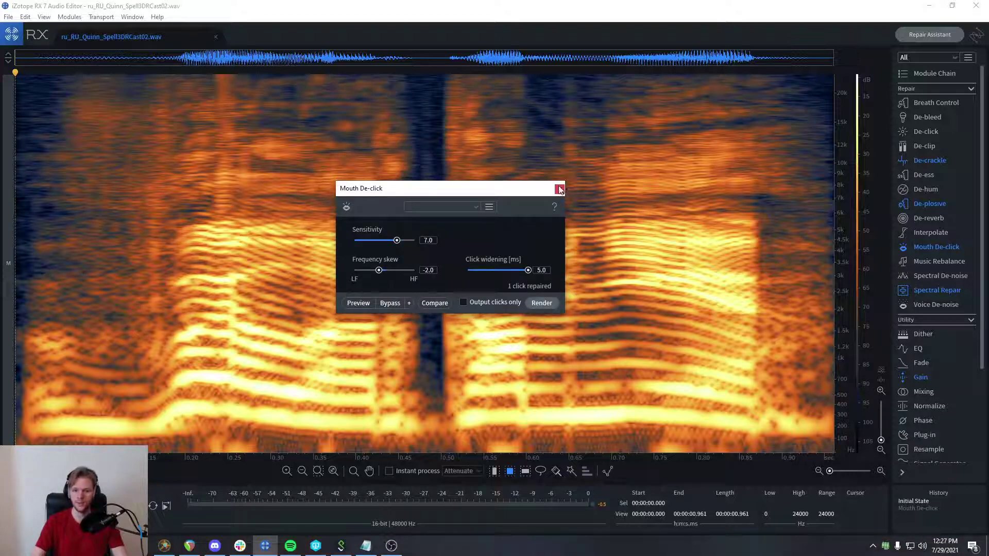
left_click(559, 189)
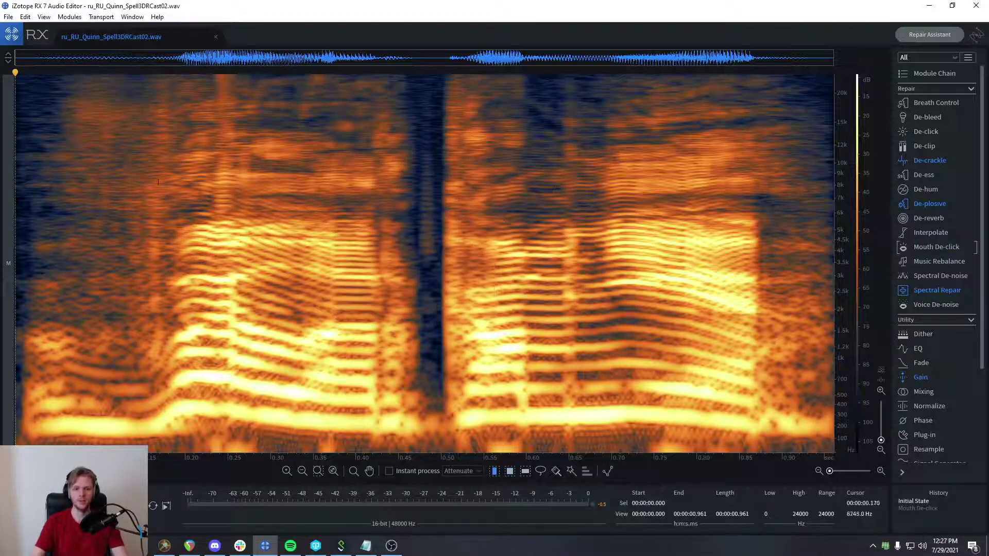
Try Mouth De-click on the time range from about 0.129 to 0.836 s, toggling between the processed and original audio
left_click_drag(125, 186, 727, 344)
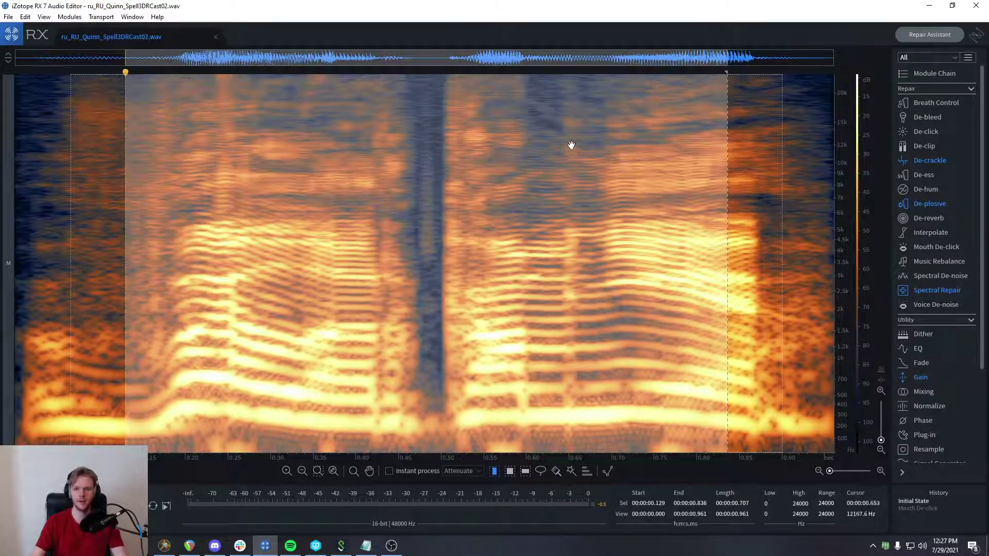
key("ctrl+shift+z")
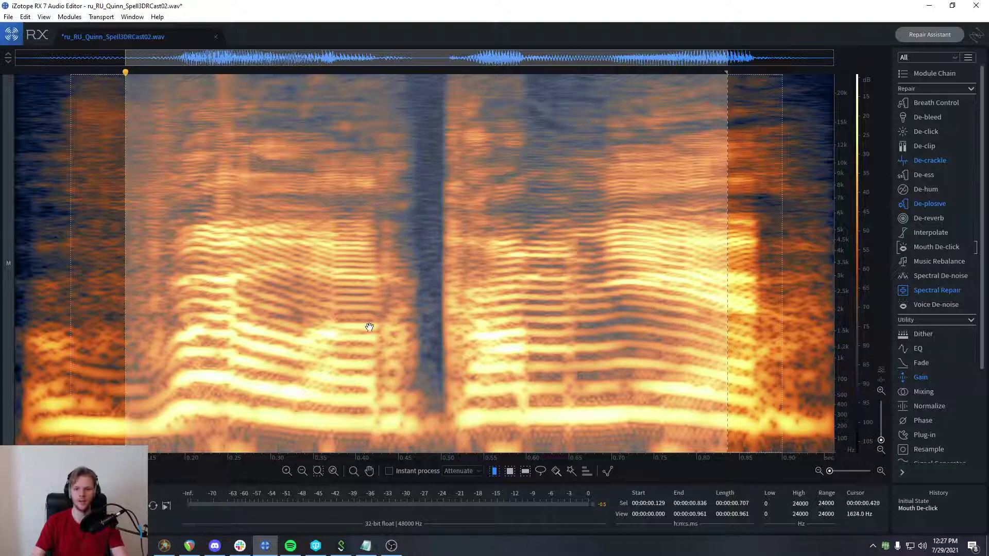
key("ctrl+z")
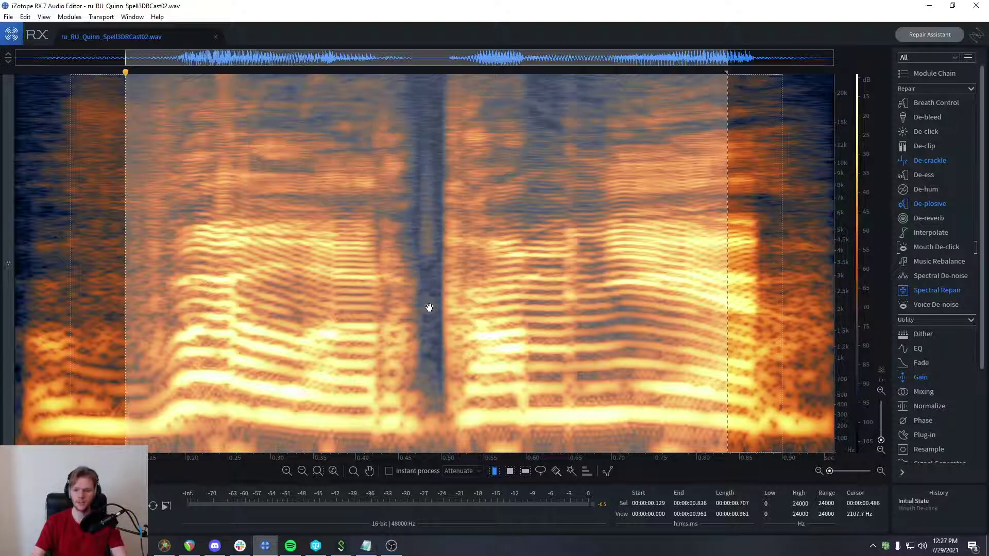
key("ctrl+shift+z")
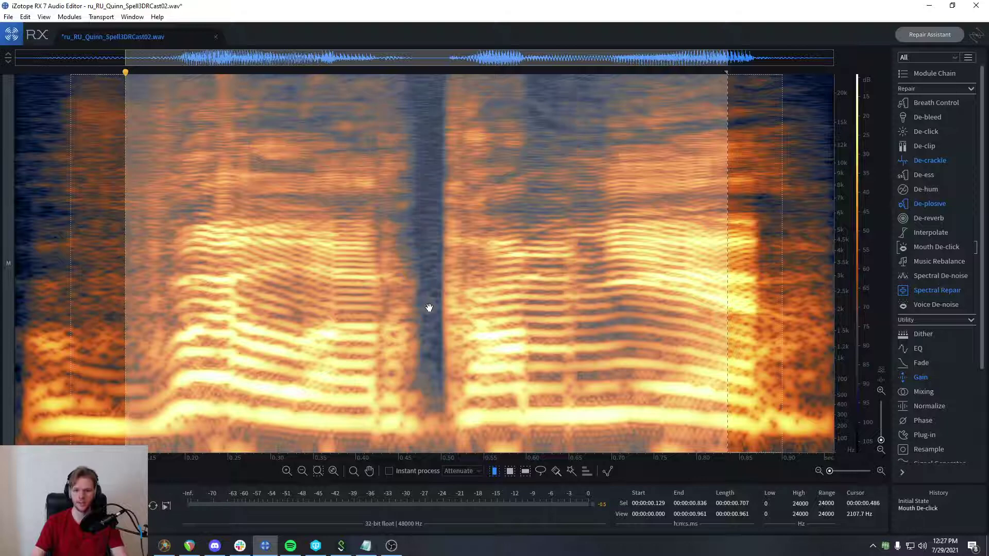
key("ctrl+z")
key("ctrl+shift+z")
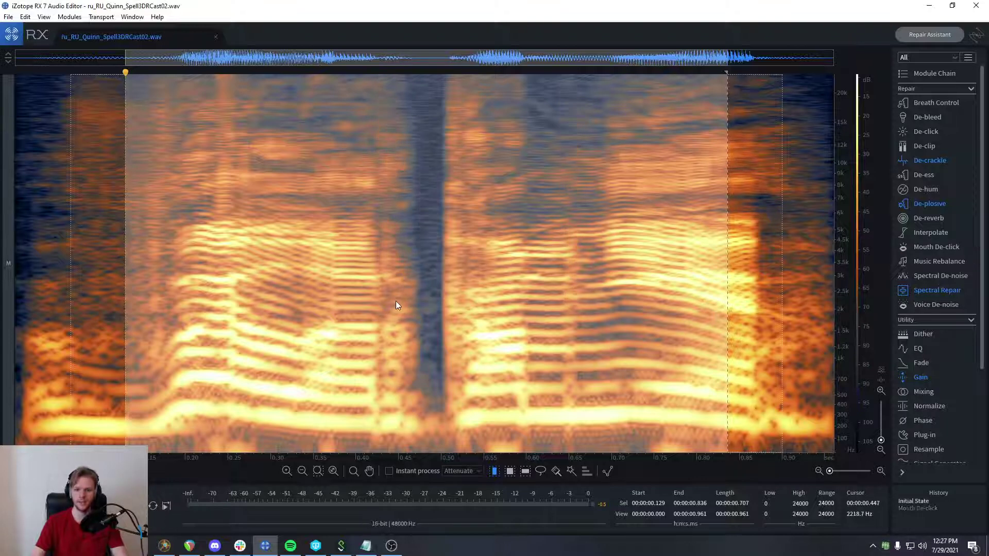
key("ctrl+z")
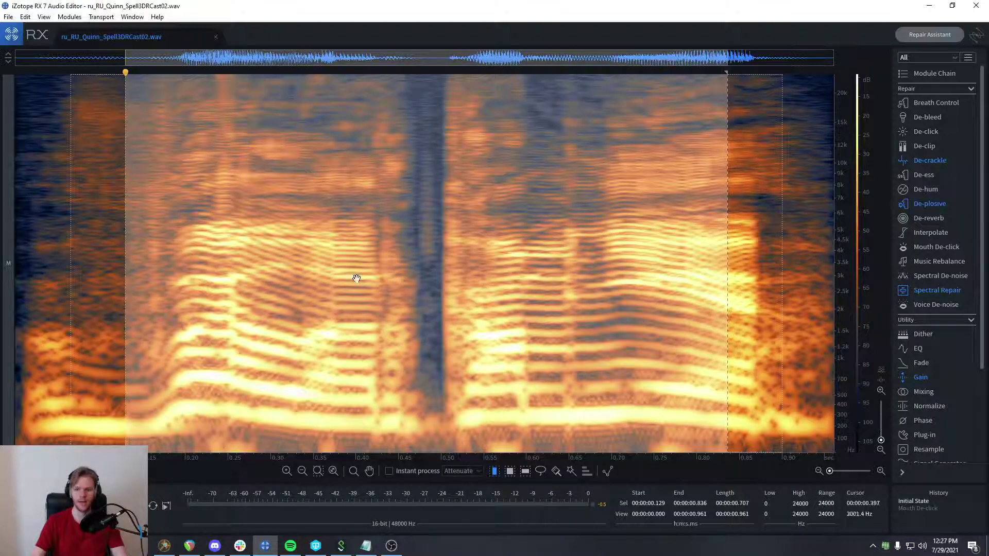
Try Mouth De-click on a time selection from about 0.103 s to the end of the clip
left_click(388, 279)
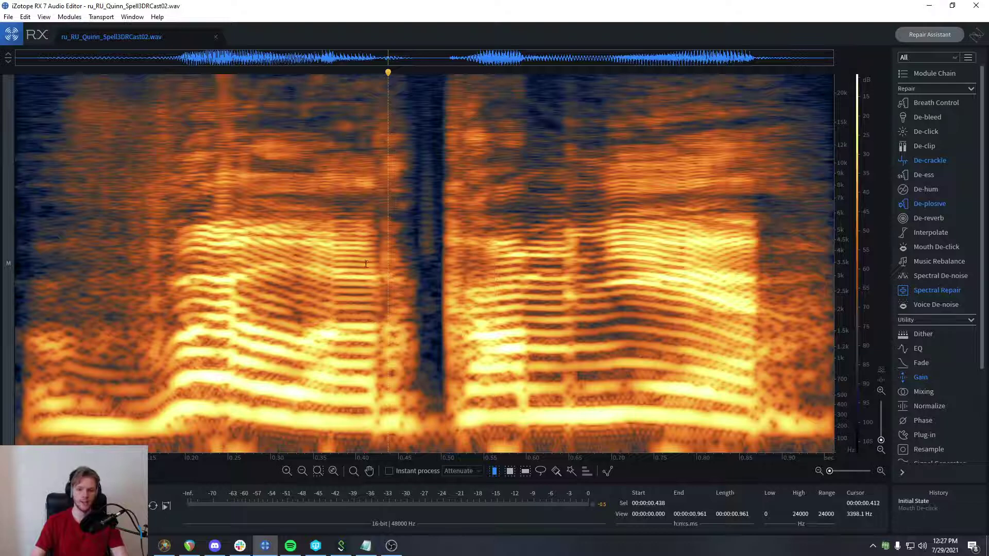
left_click_drag(401, 303, 400, 281)
left_click(286, 257)
key("t")
left_click_drag(103, 247, 929, 237)
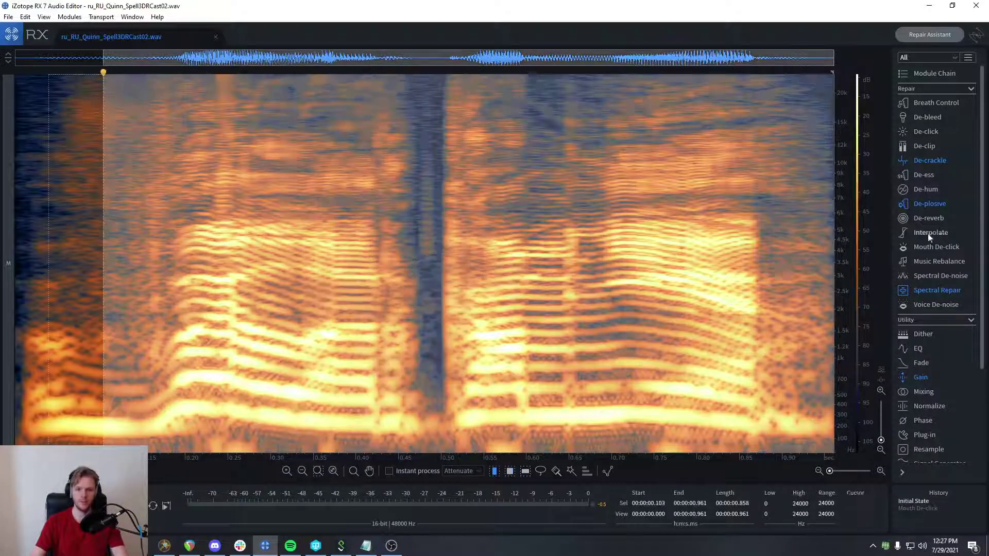
key("ctrl+r")
key("ctrl+z")
left_click(307, 279)
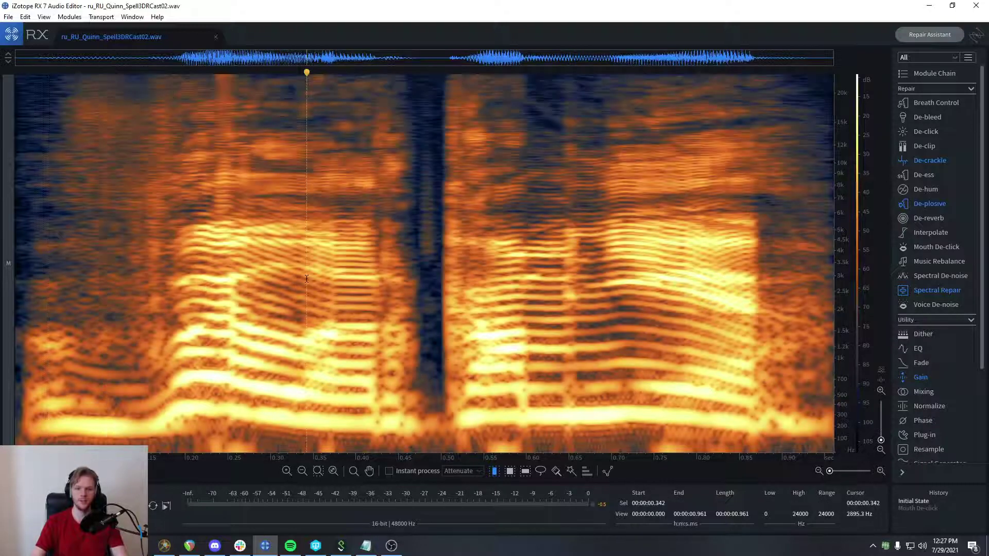
Try Mouth De-click on the faint click in the silent gap, boxed at about 0.473–0.495 s and 1–23 kHz
key("r")
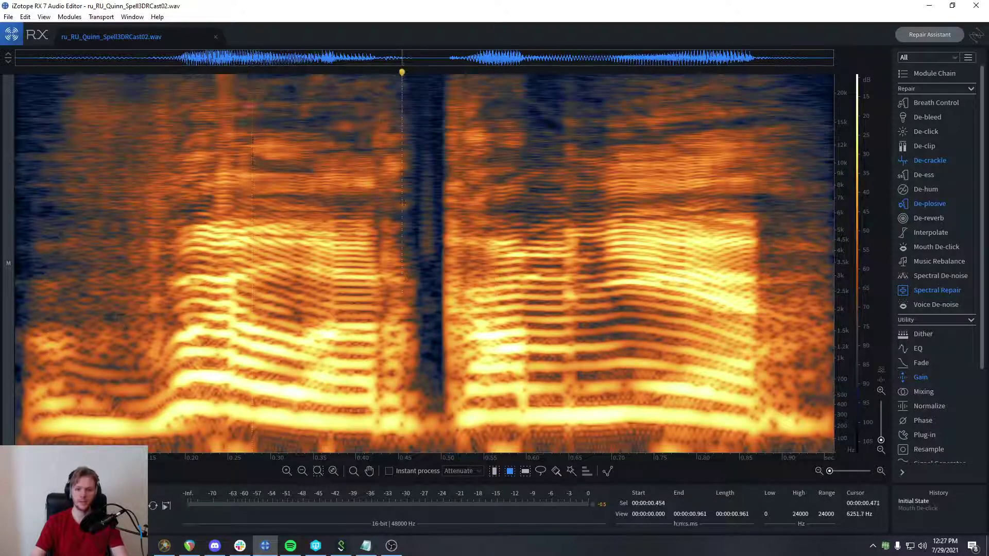
left_click(415, 207)
key("Return")
left_click_drag(441, 269, 418, 133)
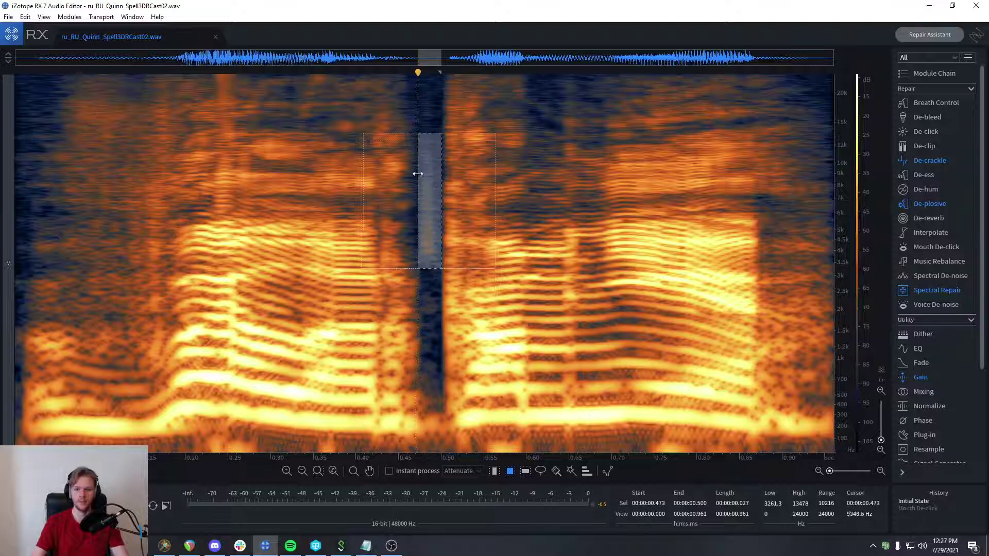
scroll(419, 174, "up", 4)
left_click(451, 276)
left_click_drag(486, 358, 418, 75)
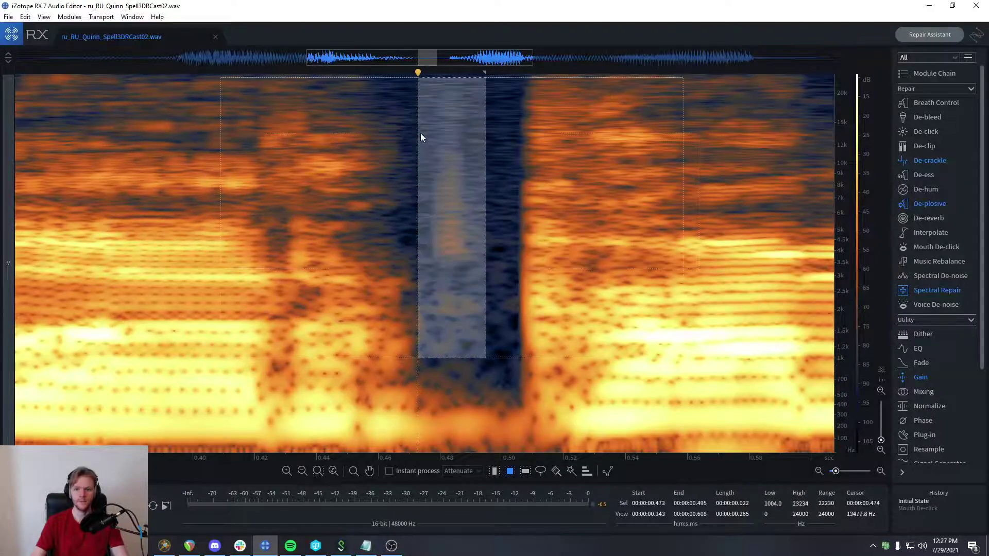
key("ctrl+r")
left_click(403, 170)
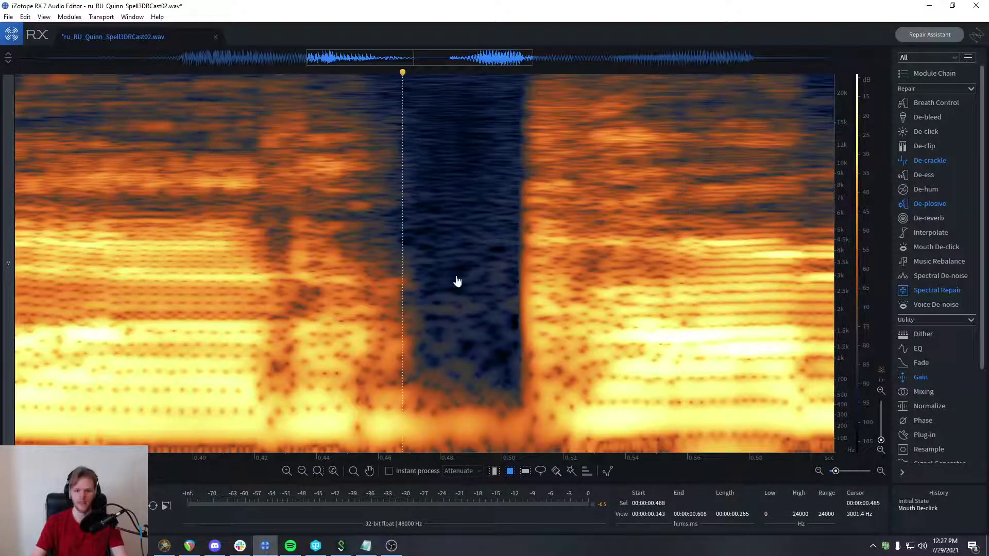
key("ctrl+z")
left_click(356, 204)
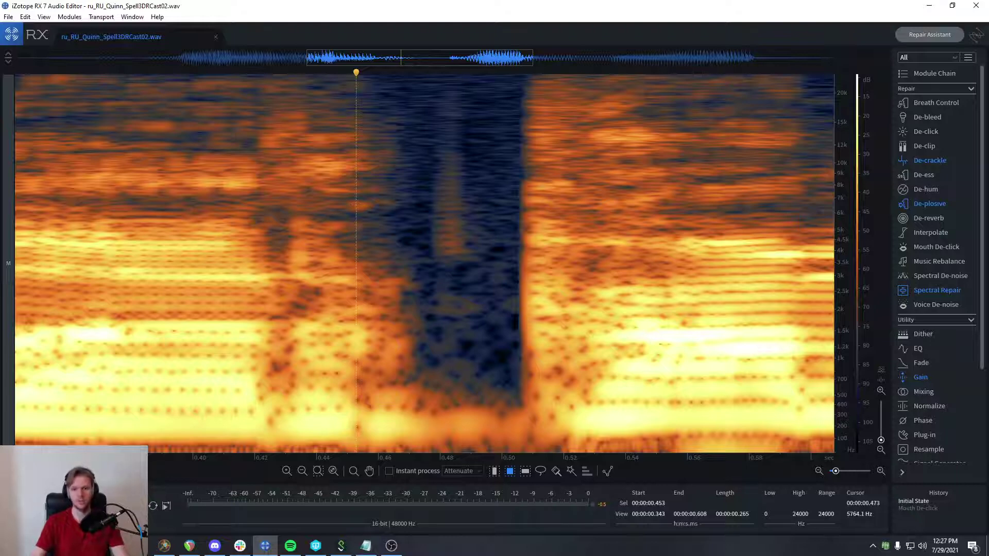
Play the clip from its start and from several points after the gap to locate the audible click
scroll(418, 219, "down", 4)
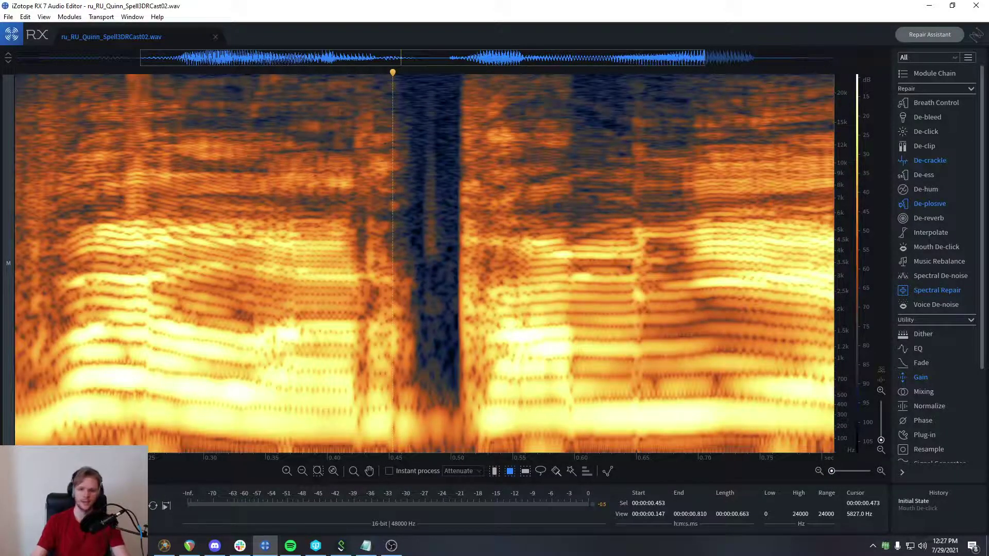
scroll(417, 217, "down", 3)
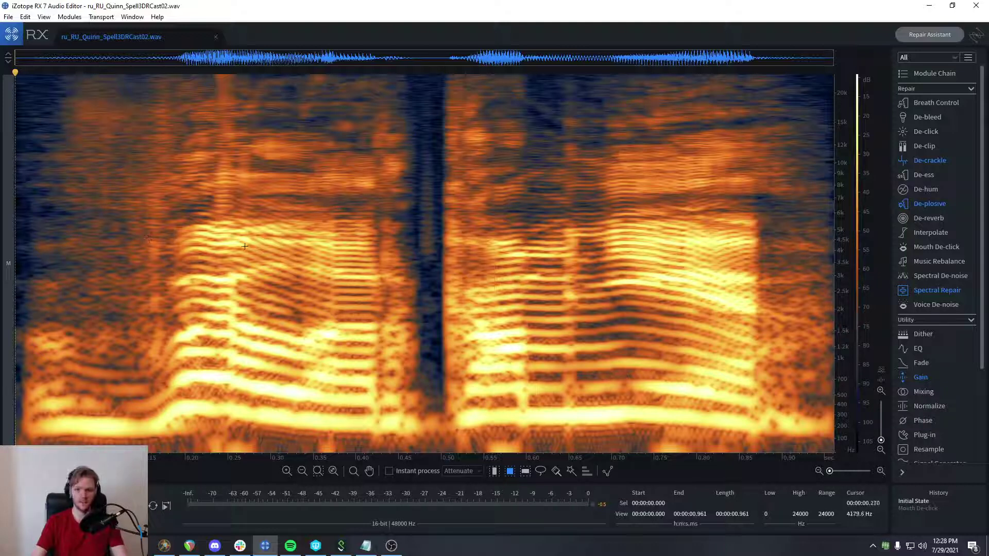
key("space")
key("space")
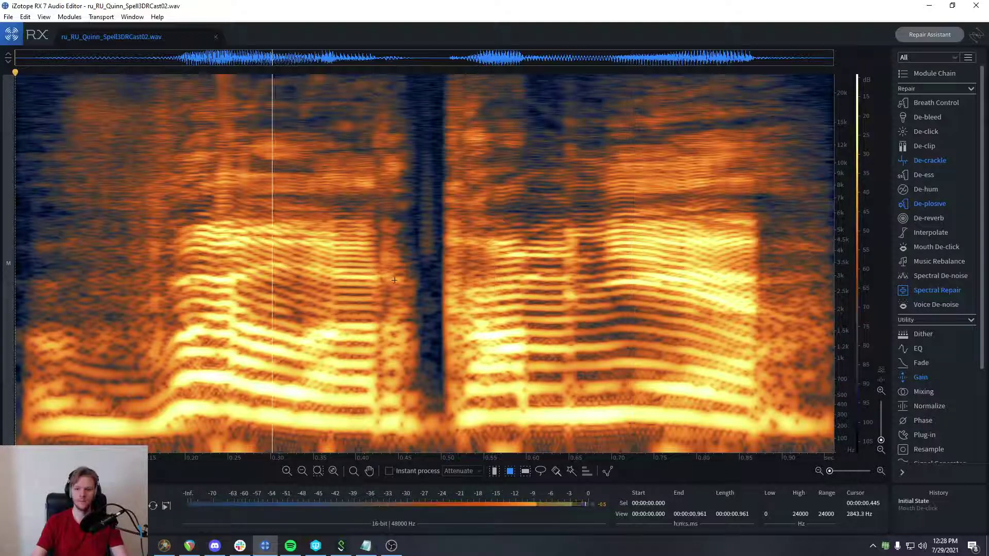
left_click(554, 223)
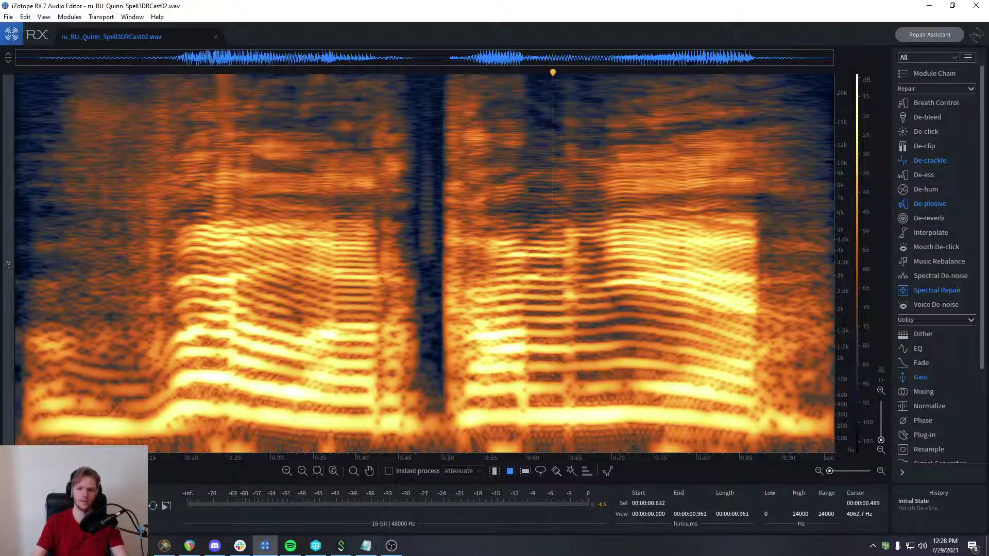
left_click(432, 249)
key("space")
key("space")
left_click(564, 264)
key("space")
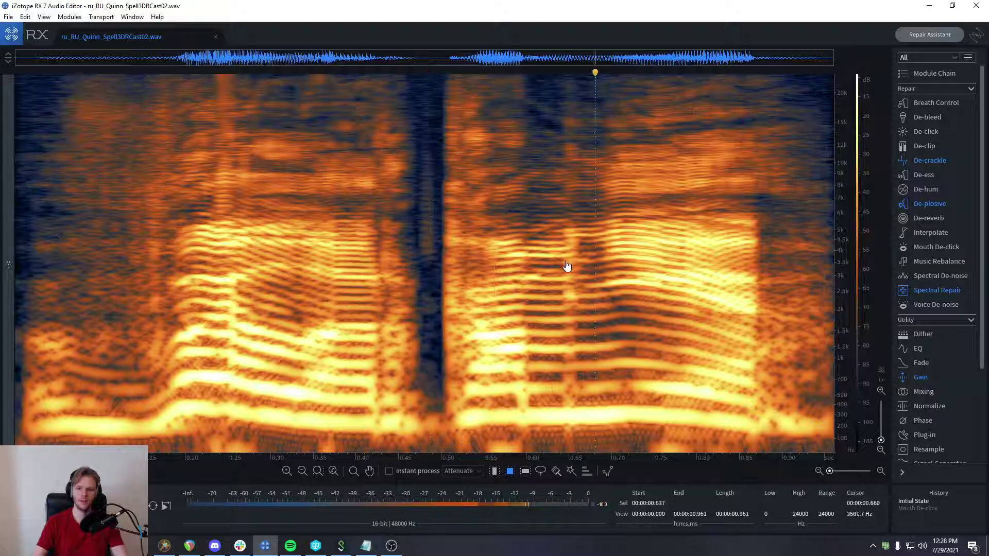
key("space")
Examine the click within about 0.614–0.680 s above 710 Hz, and replay the whole clip from the start
scroll(576, 294, "up", 4)
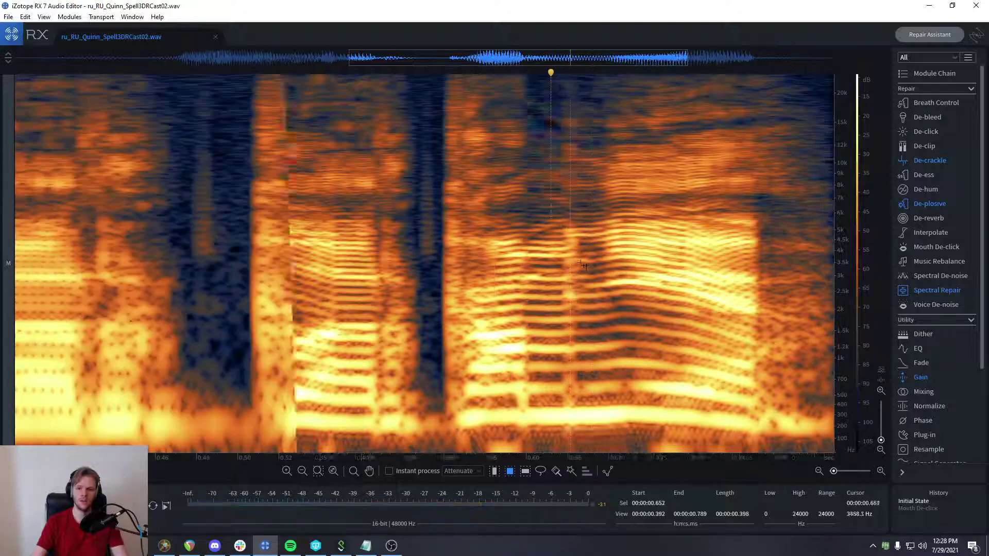
left_click_drag(608, 378, 474, 75)
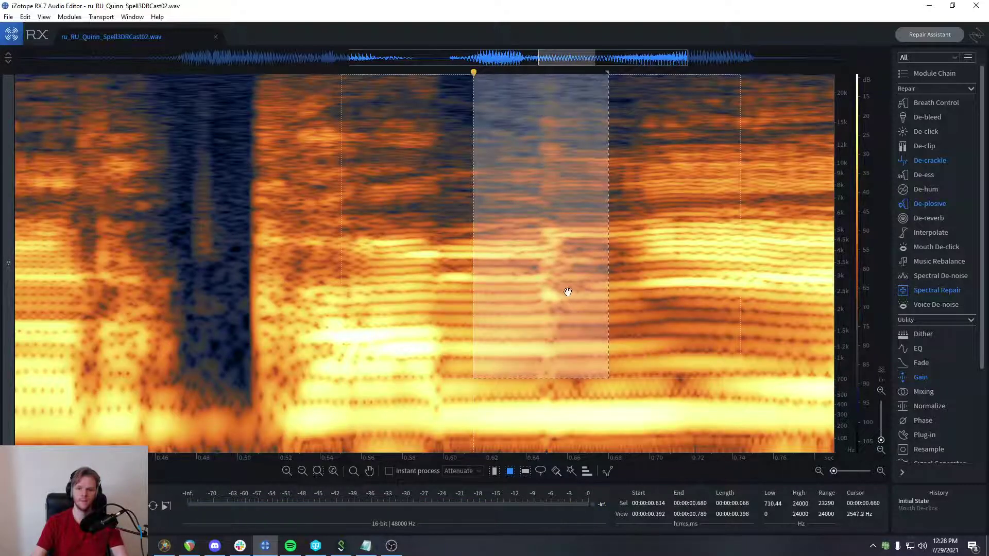
left_click(396, 238)
scroll(580, 237, "down", 4)
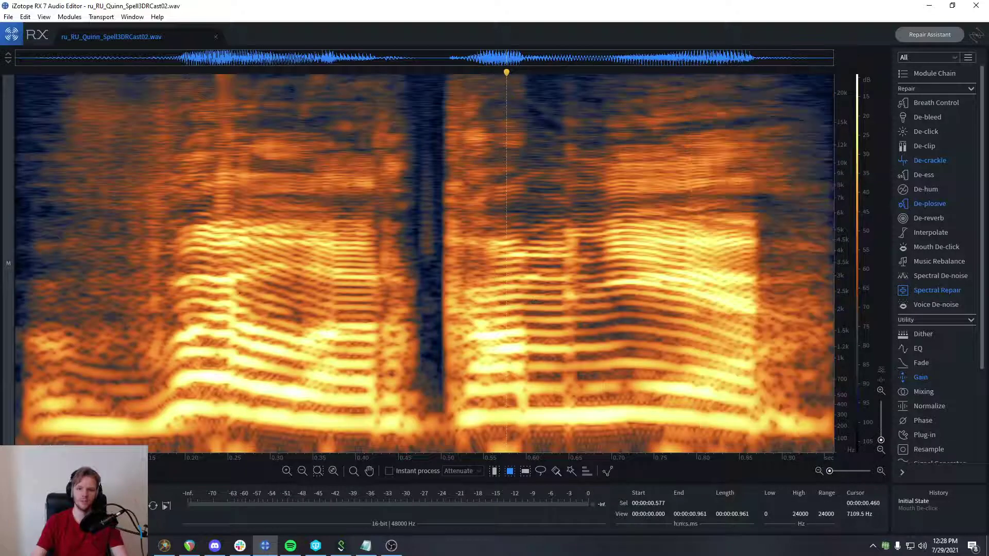
key("Return")
key("space")
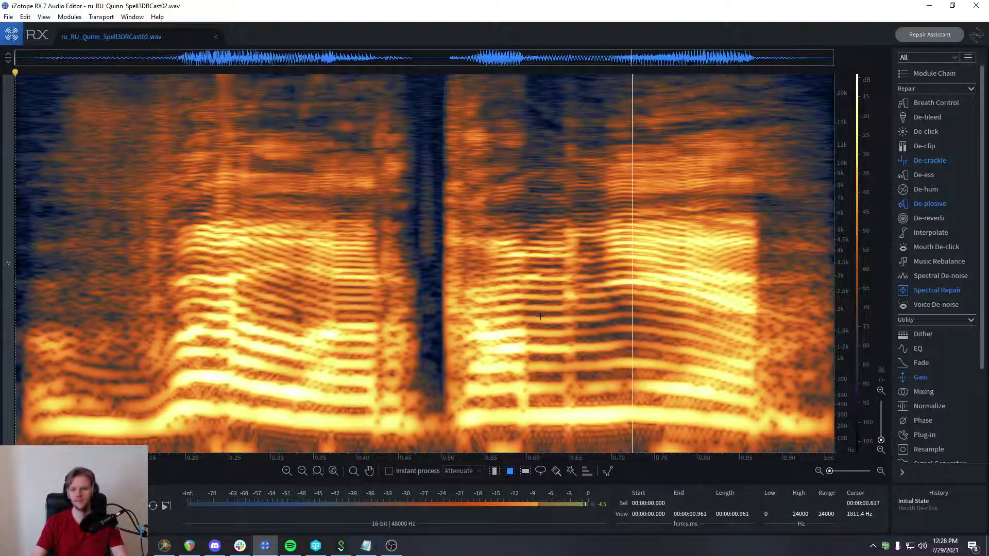
Try Mouth De-click on a narrow box around the click, about 0.642–0.661 s and 434 Hz–21.7 kHz, and play the result
scroll(576, 201, "up", 4)
left_click_drag(491, 85, 529, 401)
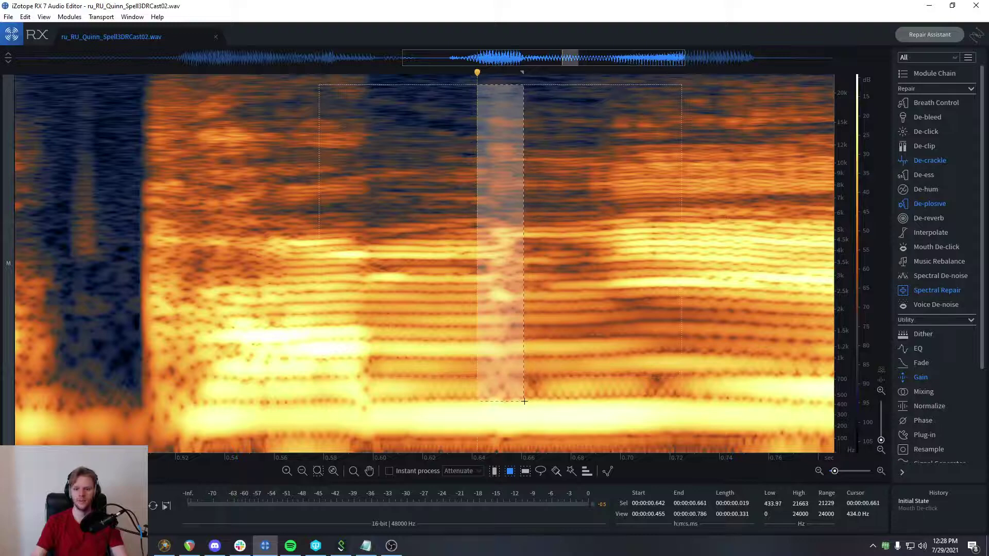
key("ctrl+shift+z")
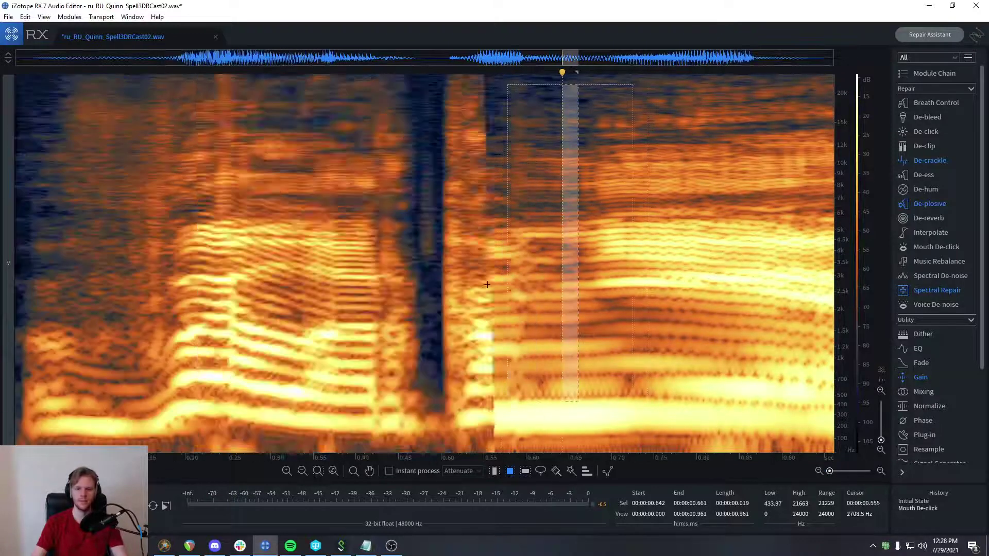
key("space")
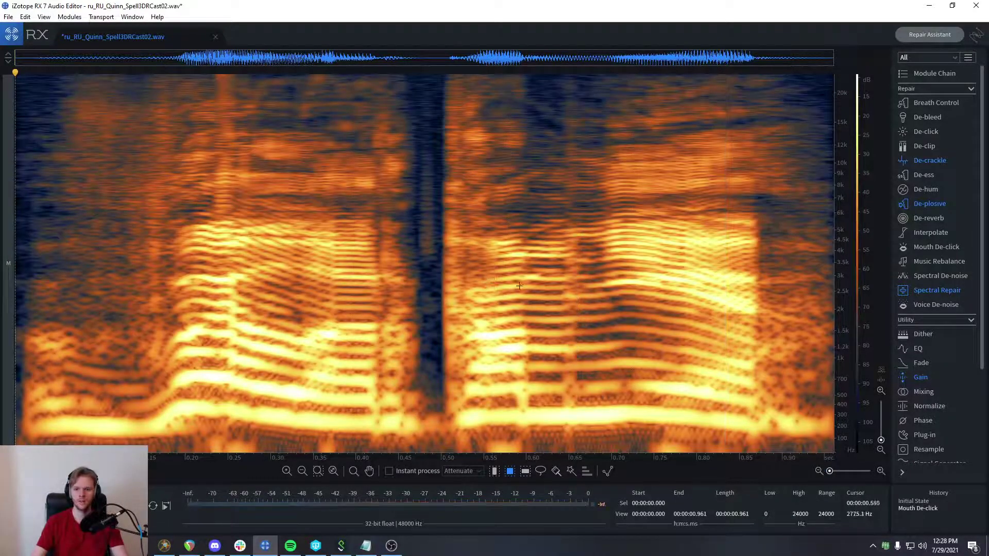
key("ctrl+z")
Apply Mouth De-click to a wider box around the click, about 0.633–0.667 s and 445 Hz–23.5 kHz, and play the result
scroll(600, 334, "up", 4)
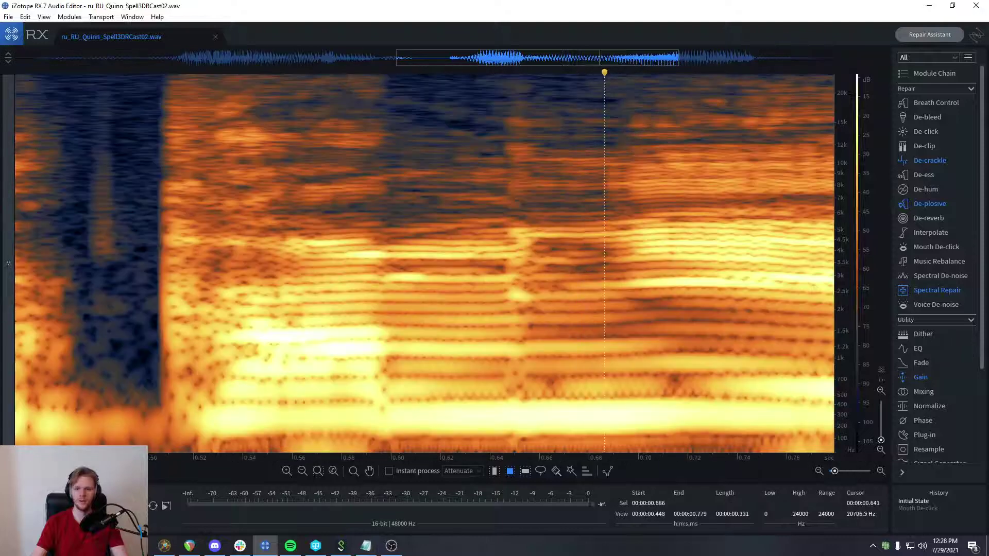
left_click_drag(474, 77, 557, 400)
scroll(567, 340, "down", 3)
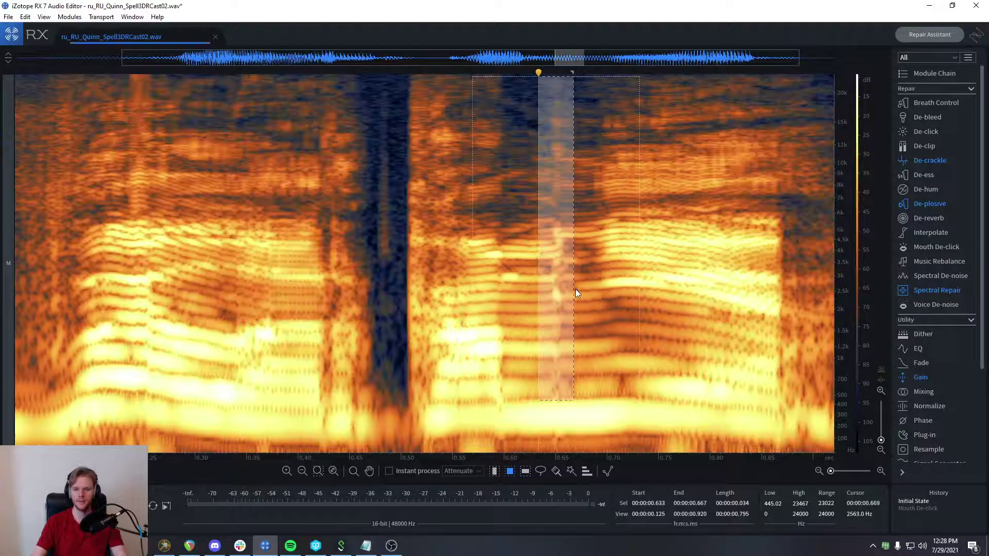
key("ctrl+shift+z")
key("space")
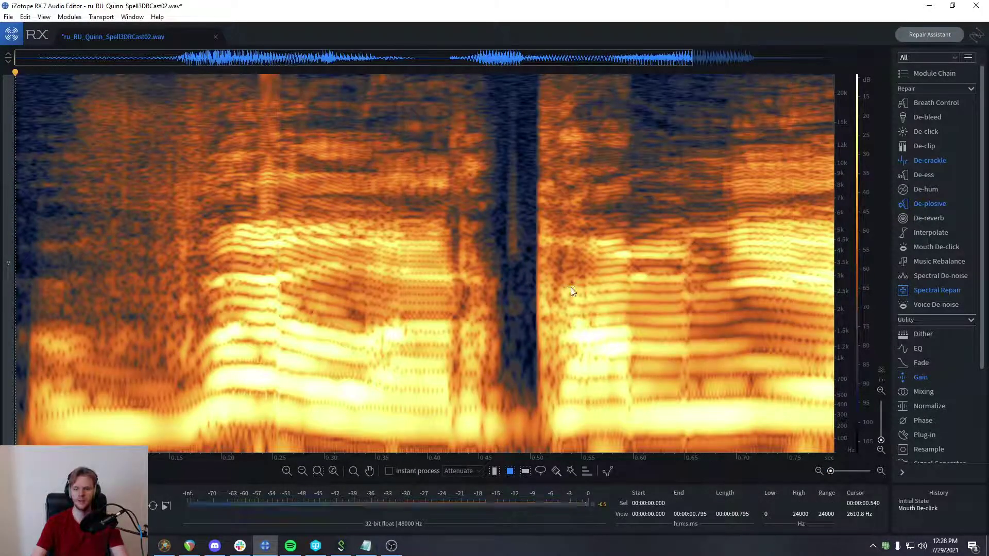
Compare the clip without and with the repair, restoring the Mouth De-click state from the history, and save the file
key("ctrl+z")
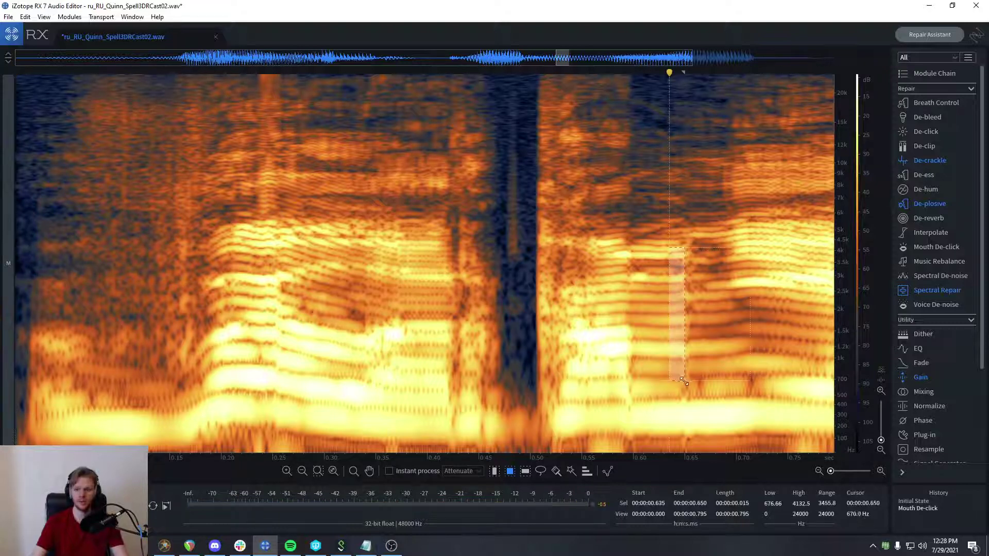
key("ctrl+d")
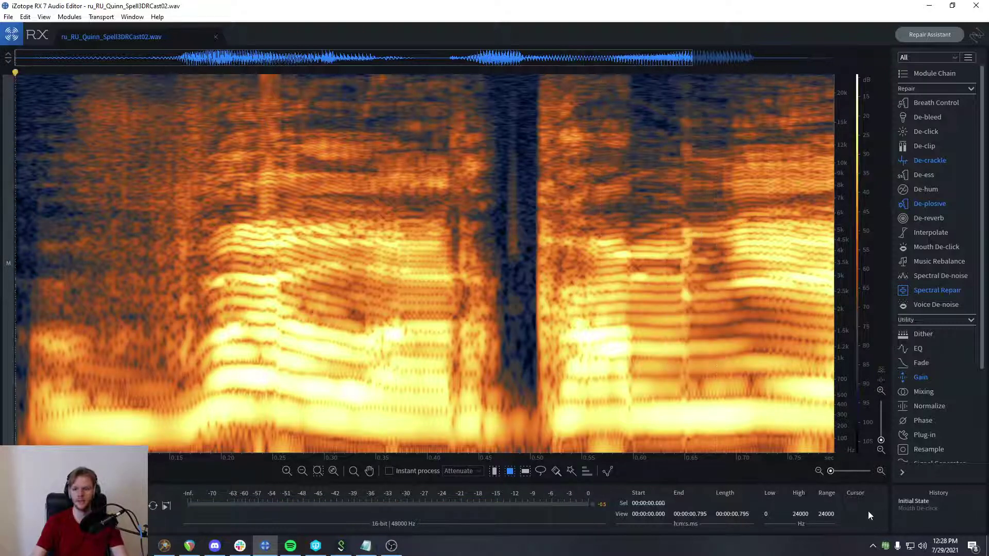
left_click(913, 509)
key("space")
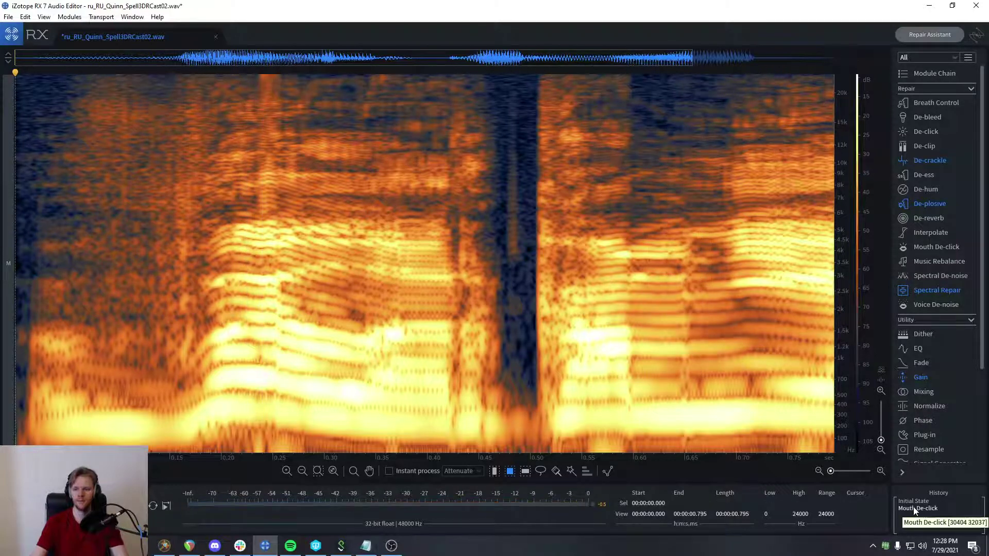
key("ctrl+s")
scroll(407, 206, "down", 2)
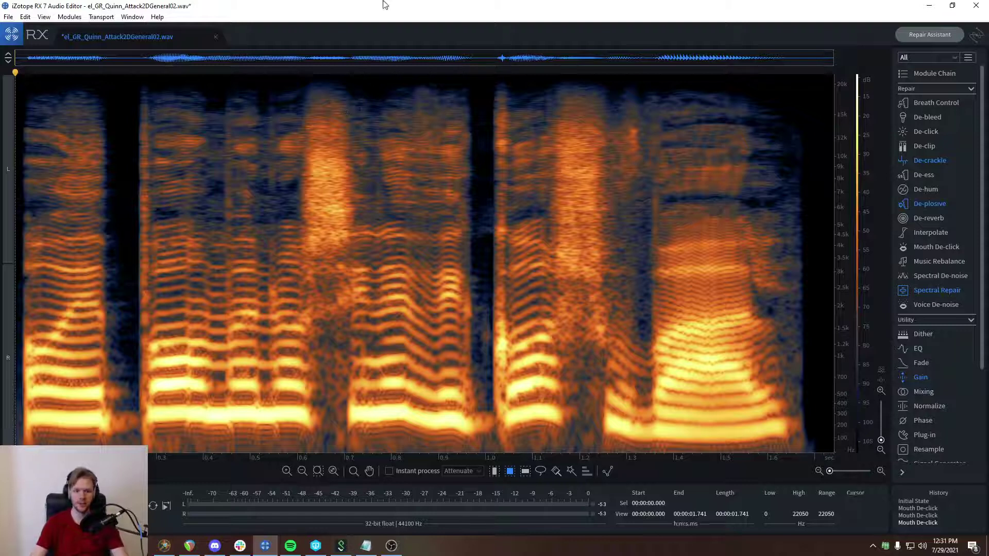
Play the clip from the start, examine the area at about 1.272–1.350 s and 7.5–18 kHz, and replay from about 0.543 s
key("space")
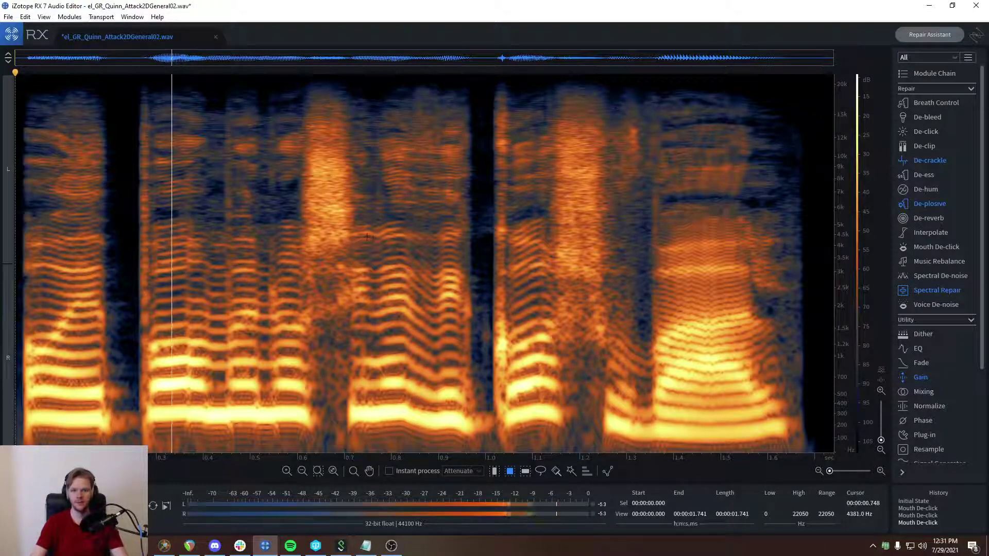
key("space")
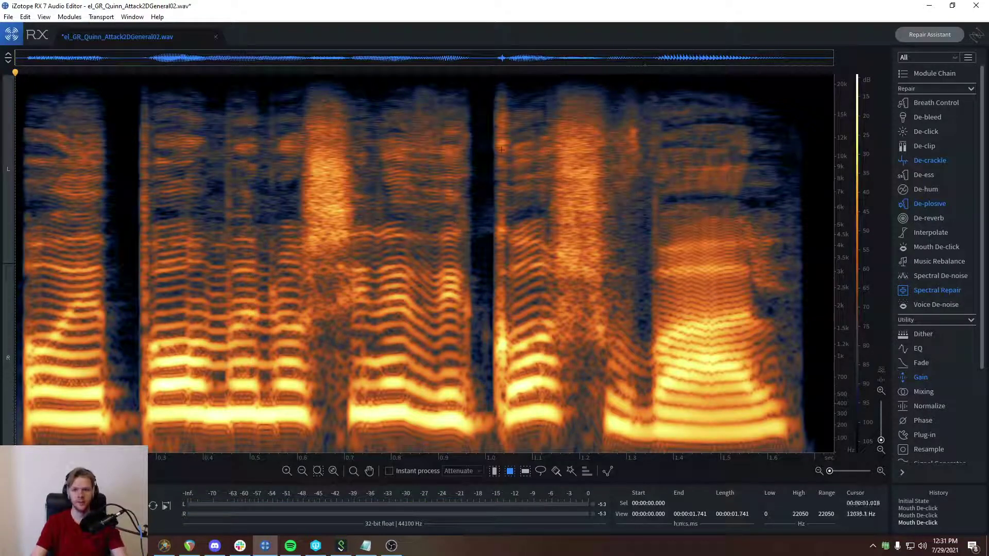
left_click_drag(614, 96, 652, 186)
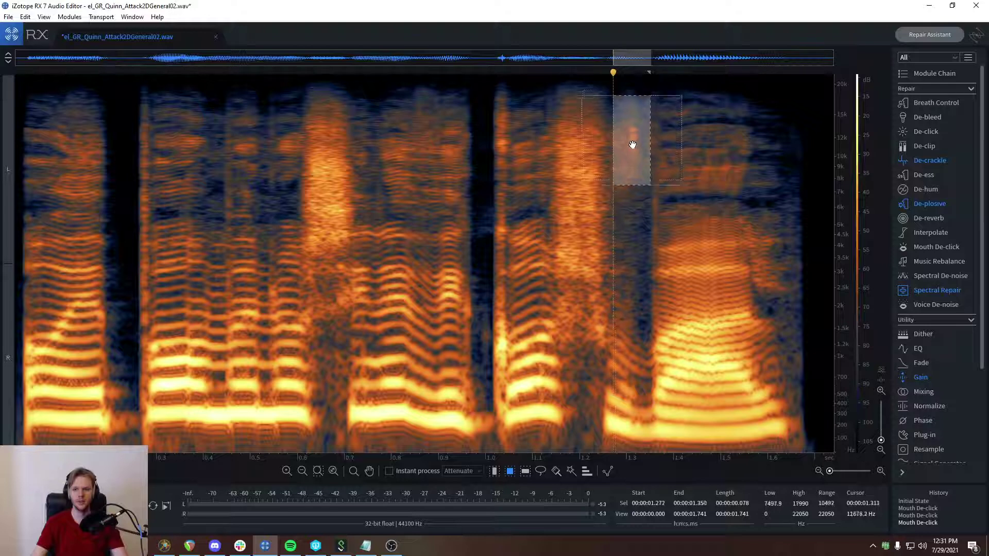
left_click(637, 207)
left_click(271, 206)
key("space")
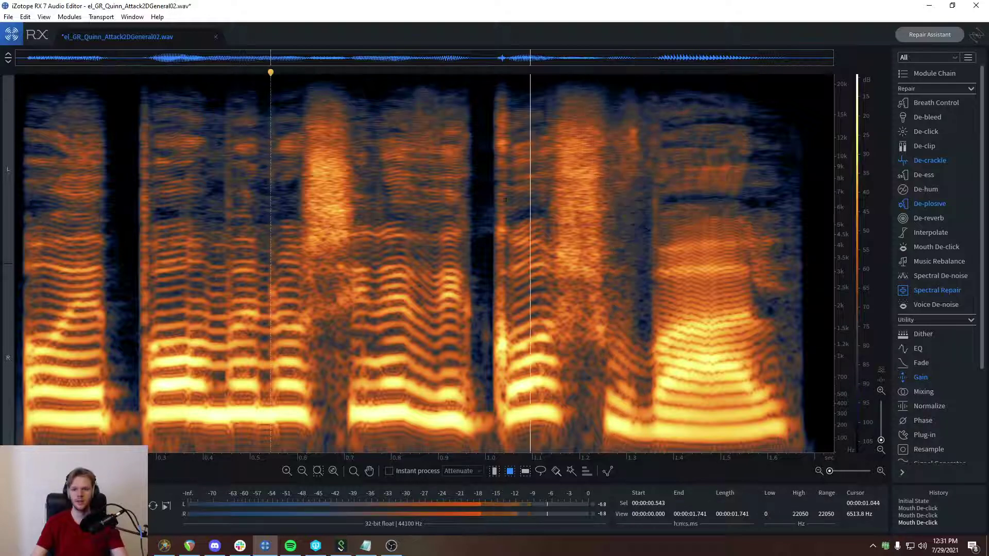
Examine the suspected click at about 1.305–1.329 s and 8.3–15.7 kHz, and play the clip from about 1.020 s
mouse_move(616, 99)
left_mouse_down()
mouse_move(648, 196)
mouse_move(618, 109)
left_mouse_up()
scroll(637, 204, "up", 3)
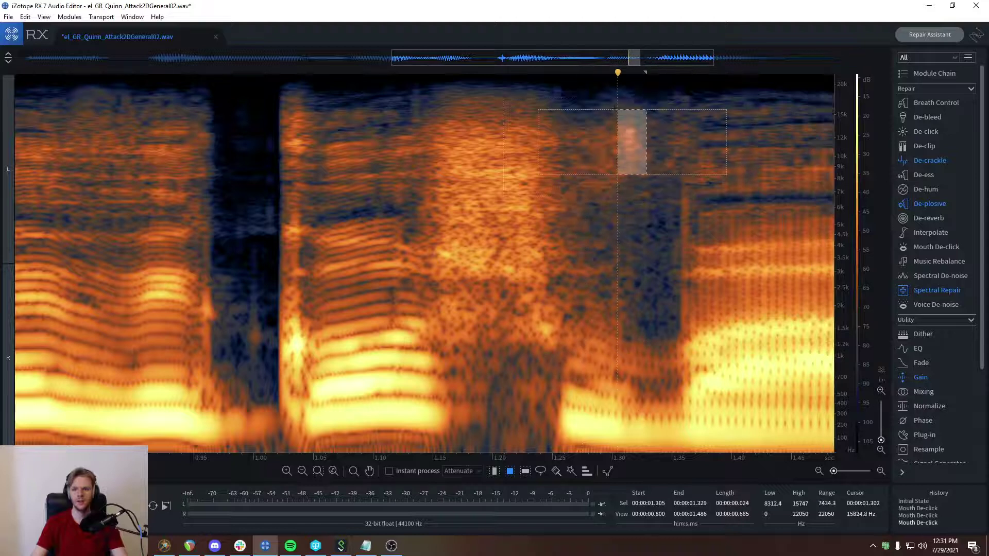
left_click(635, 176)
left_click(277, 206)
key("space")
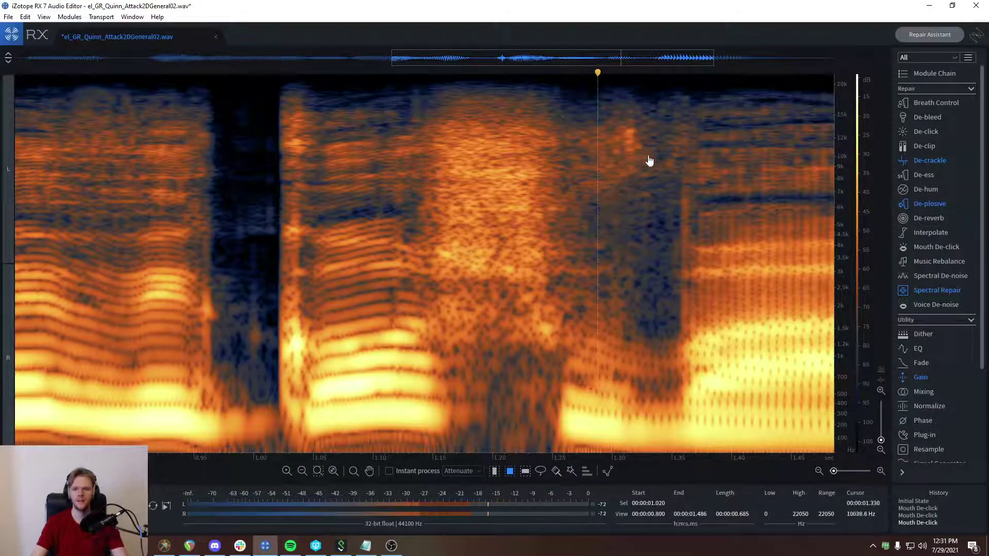
Outline the click at about 1.289–1.331 s and 7.3–15.8 kHz to examine its extent, and clear the selection
scroll(641, 161, "down", 3)
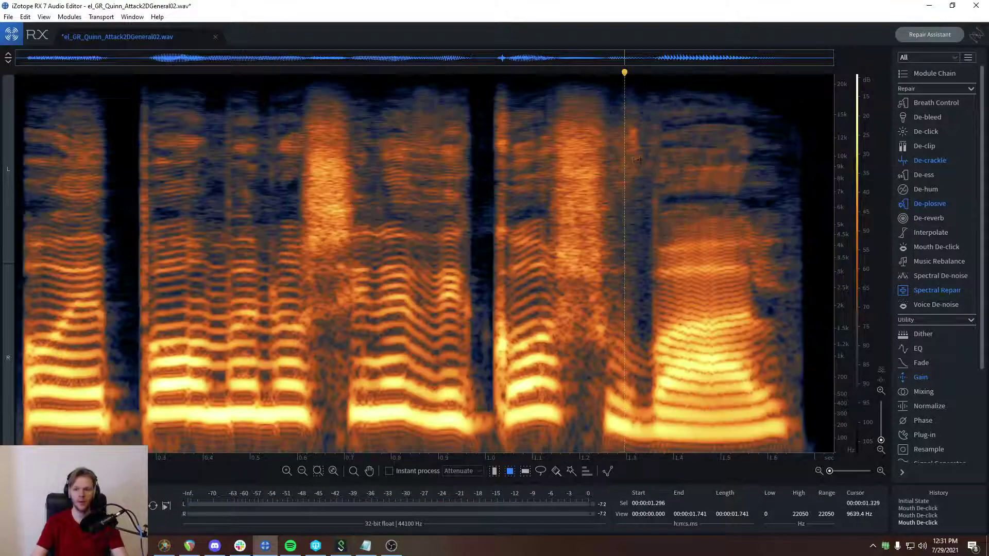
scroll(637, 160, "up", 3)
left_click_drag(641, 158, 584, 83)
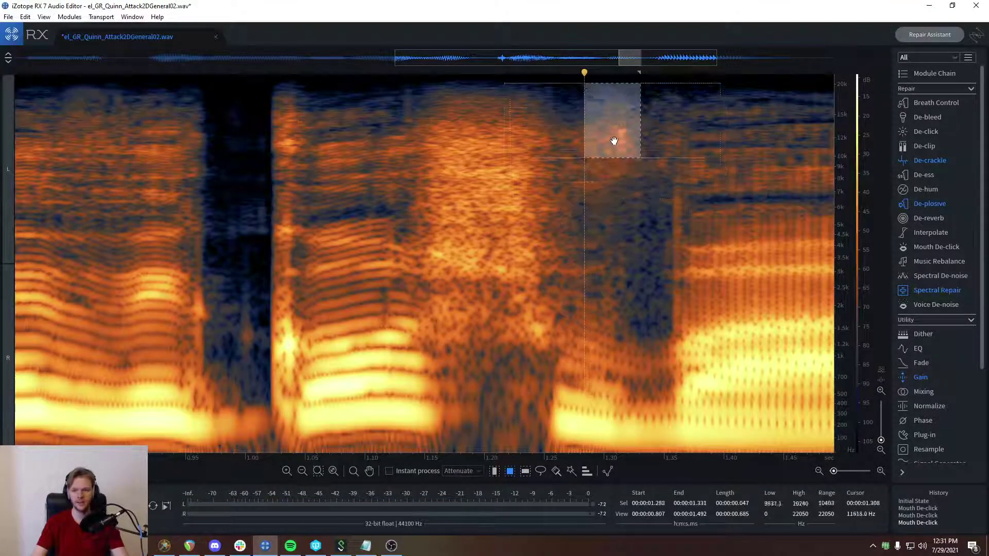
mouse_move(614, 141)
left_mouse_down()
mouse_move(594, 158)
mouse_move(607, 157)
left_mouse_up()
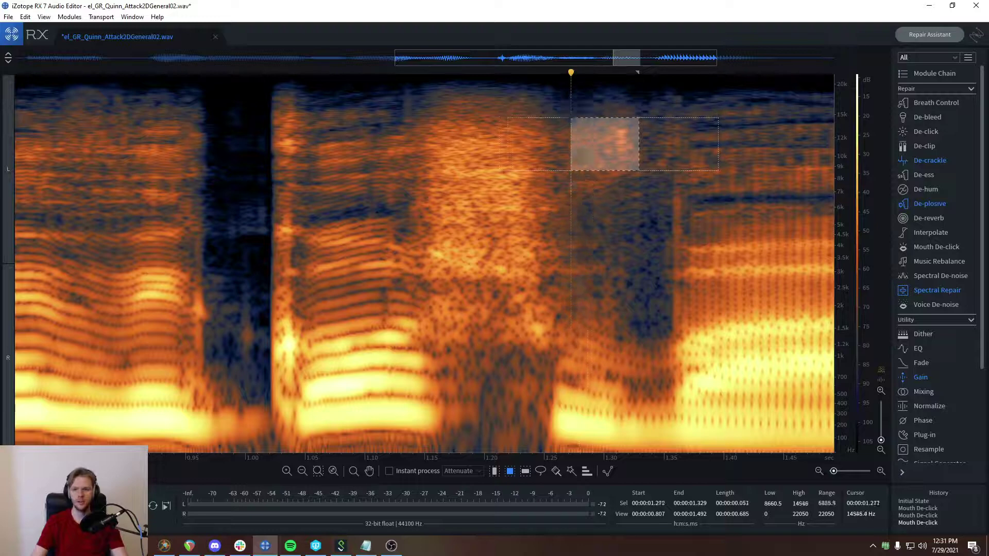
left_click_drag(572, 118, 589, 108)
scroll(578, 219, "down", 4)
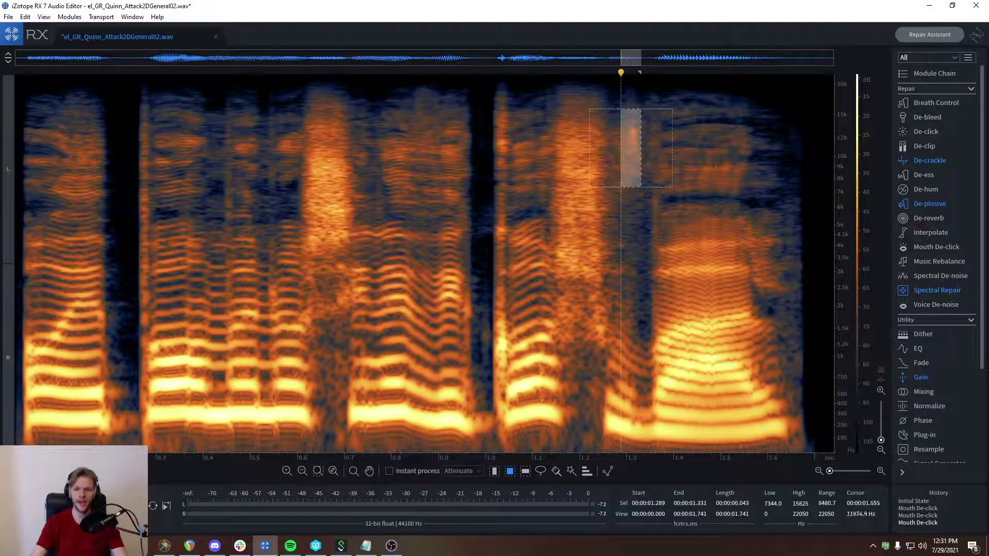
left_click_drag(746, 138, 60, 195)
left_click(638, 227)
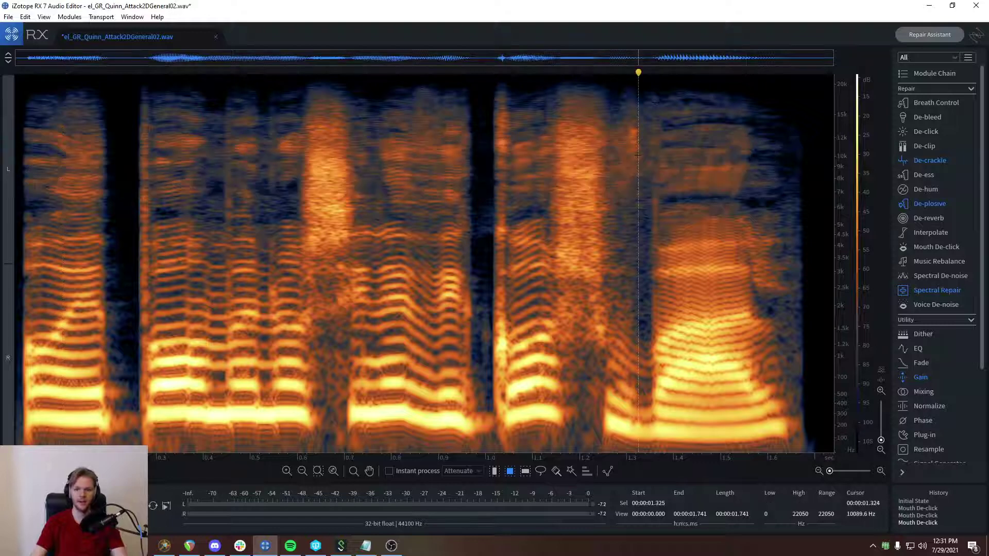
Examine the click near 1.31 s up close once more, and play the whole clip from the start
scroll(638, 154, "up", 4)
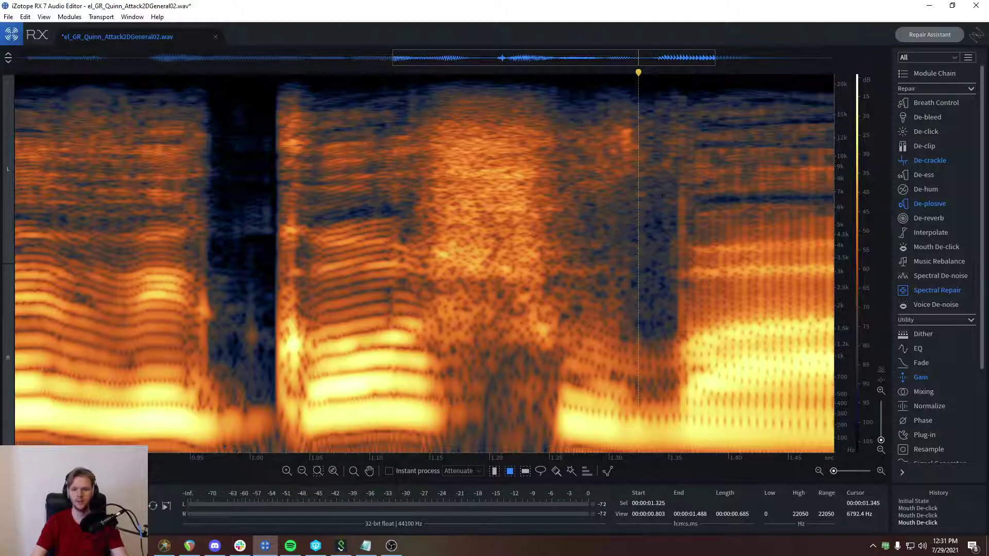
left_click_drag(663, 196, 586, 110)
left_click(645, 178)
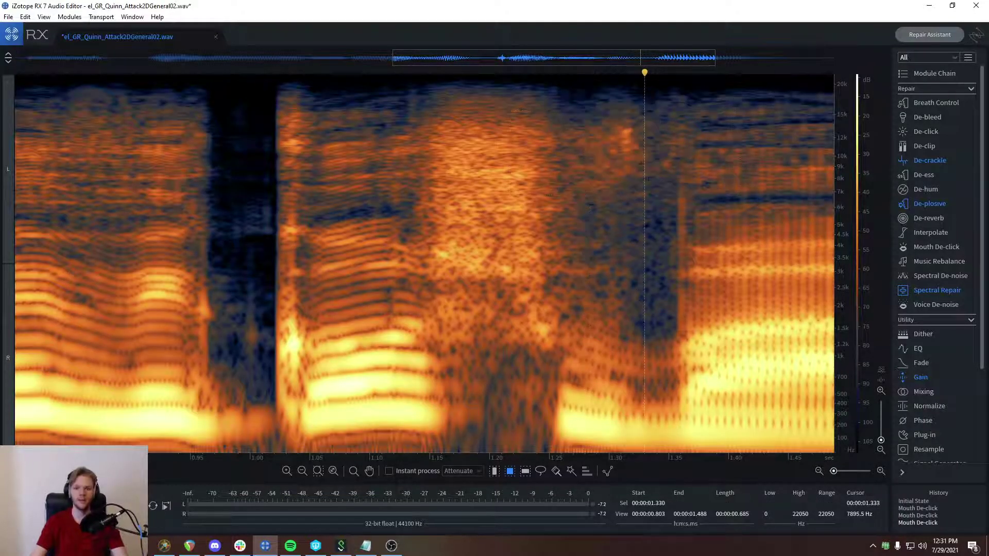
scroll(646, 181, "down", 4)
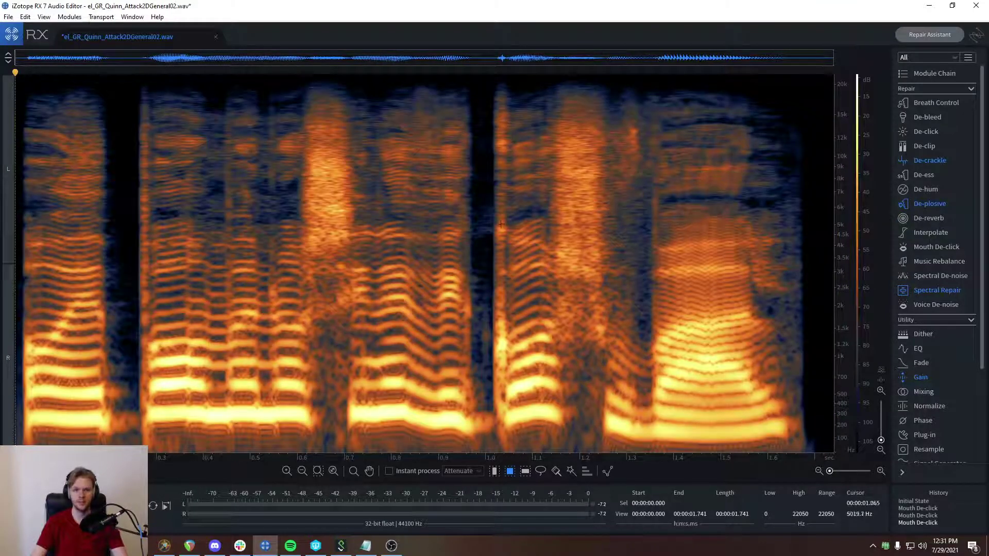
key("space")
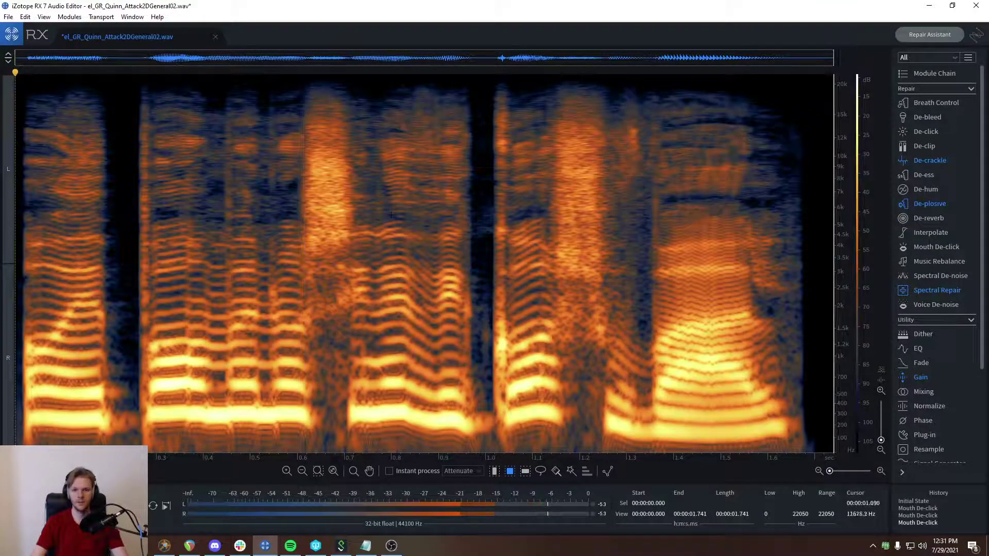
Try Mouth De-click on a box of about 1.286–1.335 s and 8.1–17.1 kHz, and play the result from about 0.982 s
left_click_drag(648, 165, 612, 72)
left_click(633, 173)
scroll(636, 174, "up", 4)
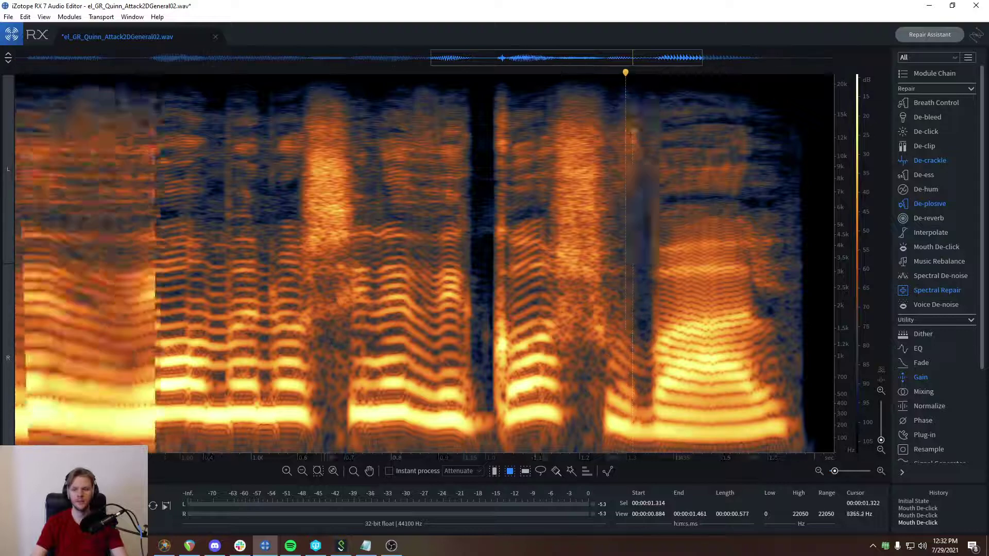
left_click_drag(564, 107, 590, 101)
left_click(648, 162)
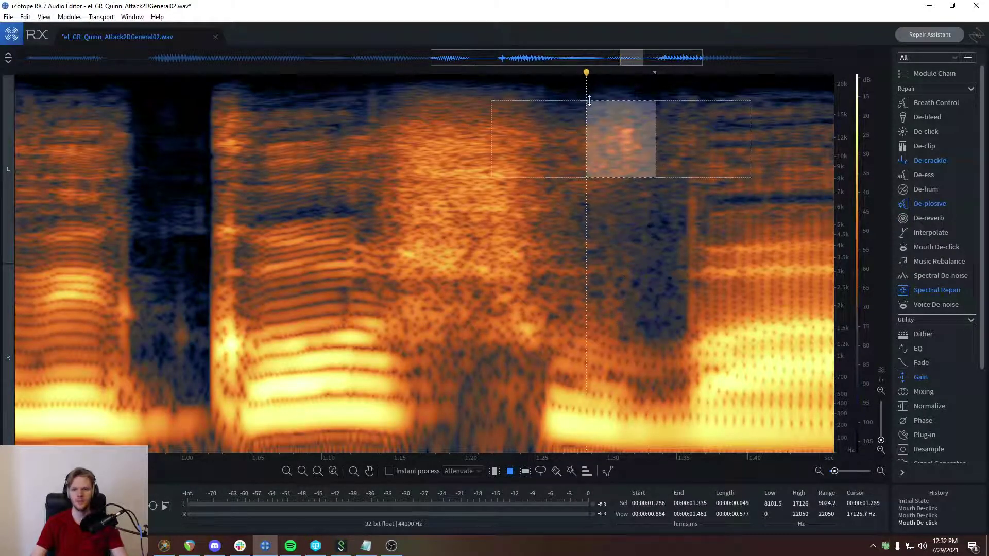
scroll(622, 210, "down", 3)
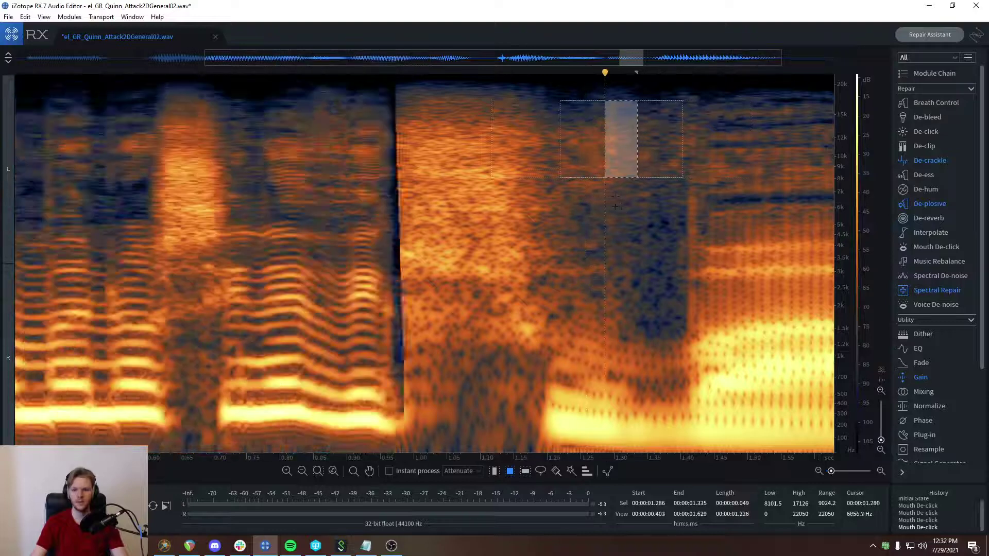
left_click(401, 139)
key("space")
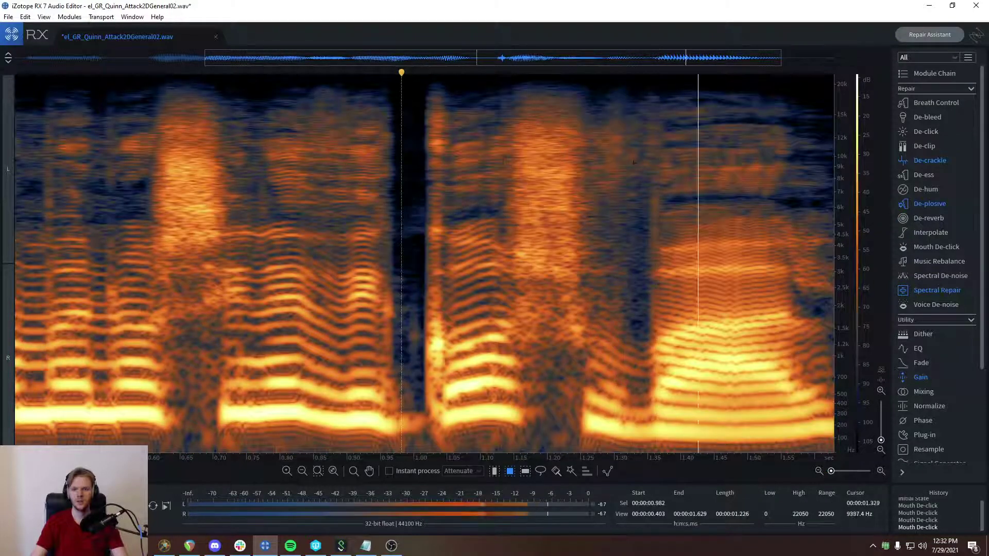
Try Mouth De-click again on another box over the same click, and play the result from about 1.024 s and from the start
left_click_drag(635, 189, 560, 106)
left_click(430, 203)
key("space")
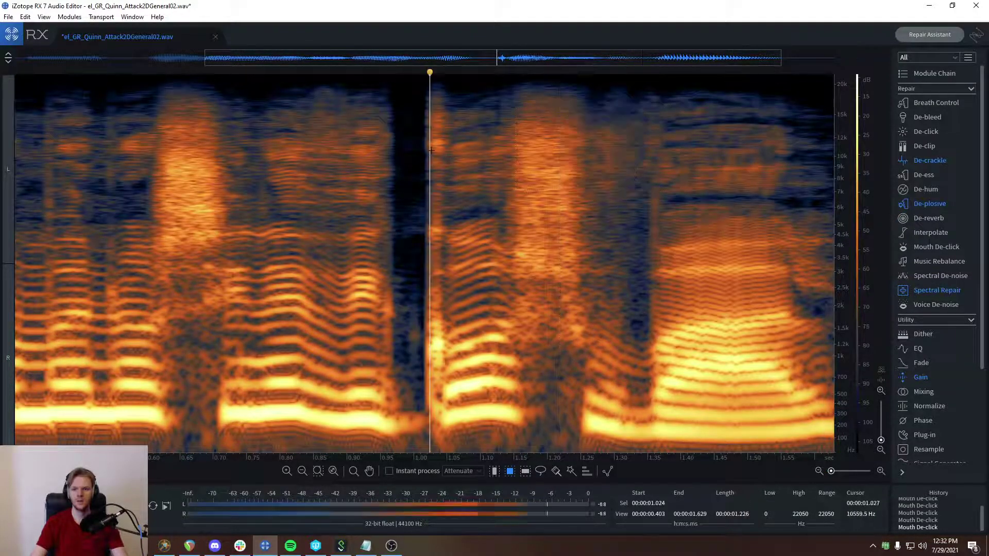
key("Return")
key("space")
scroll(552, 230, "down", 2)
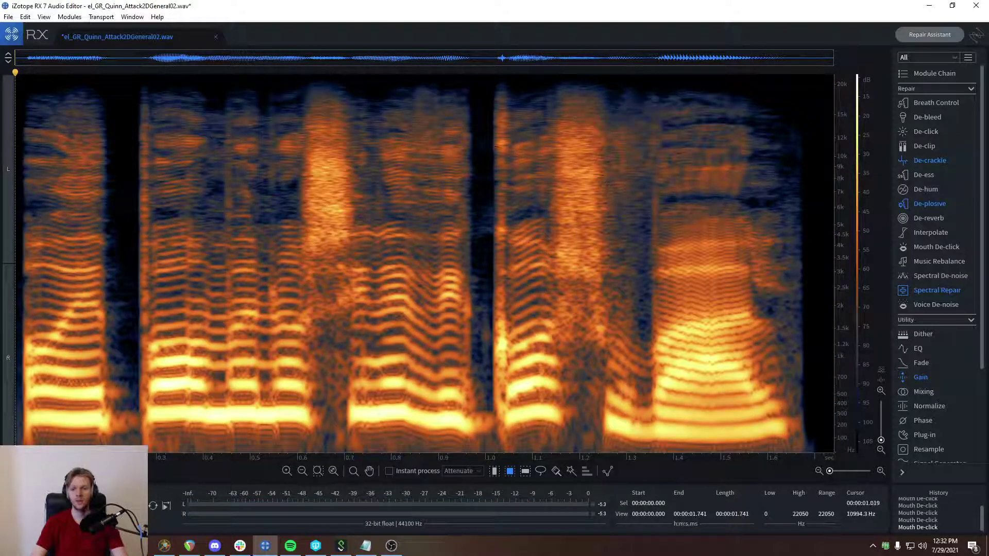
Play the repaired audio from about 1.017 s, undo the latest Mouth De-click passes, and play the unrepaired version from about 0.962 s
left_click(494, 147)
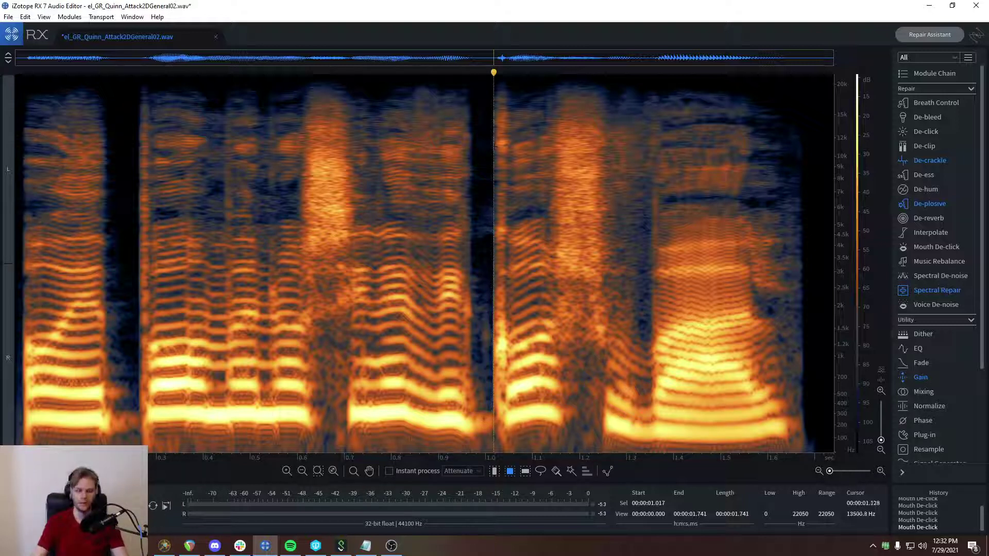
key("space")
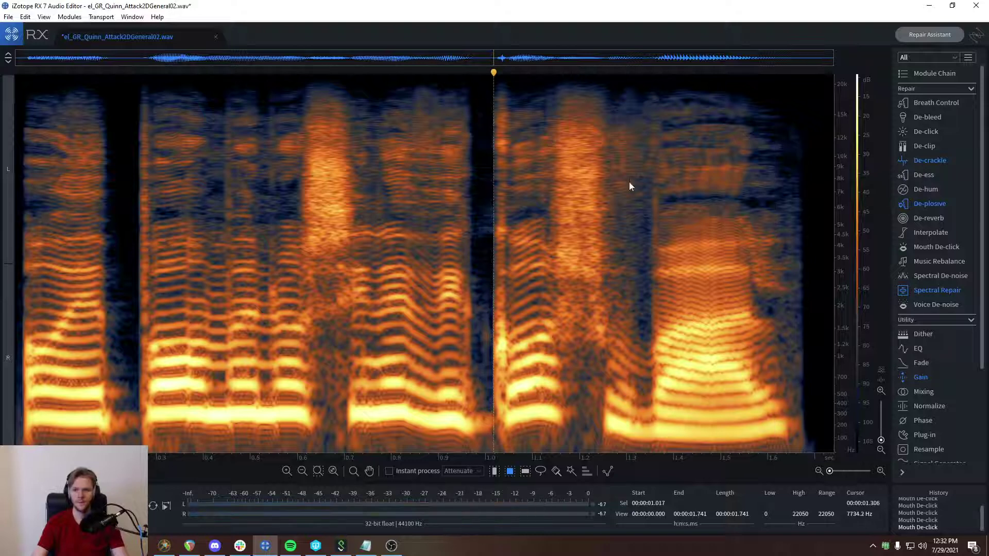
key("ctrl+z")
key("ctrl+z")
key("ctrl+z")
left_click(469, 162)
key("space")
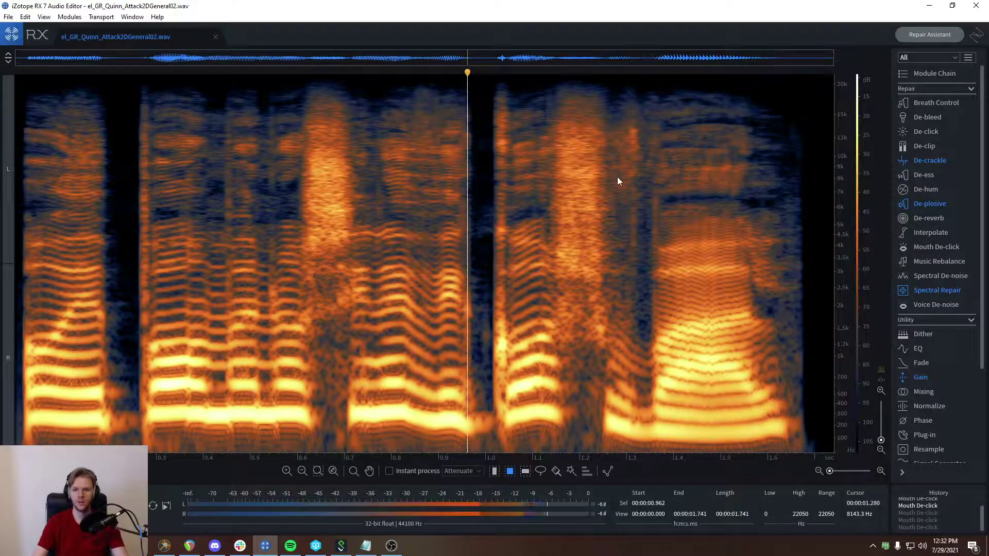
Redo the undone Mouth De-click passes, play the clip from about 0.948 s, and inspect the repaired area near 1.31 s
key("ctrl+shift+z")
key("ctrl+shift+z")
key("ctrl+shift+z")
left_click(461, 155)
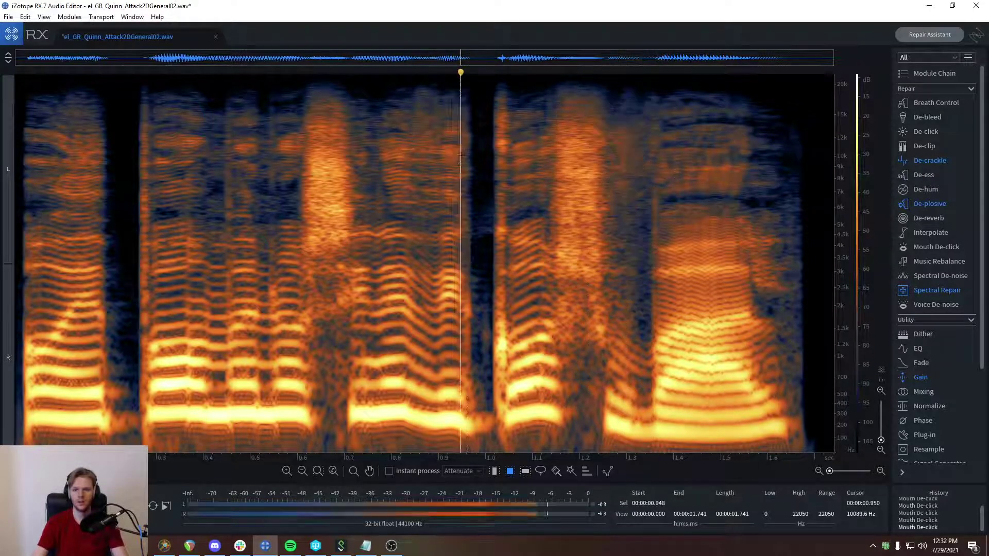
key("space")
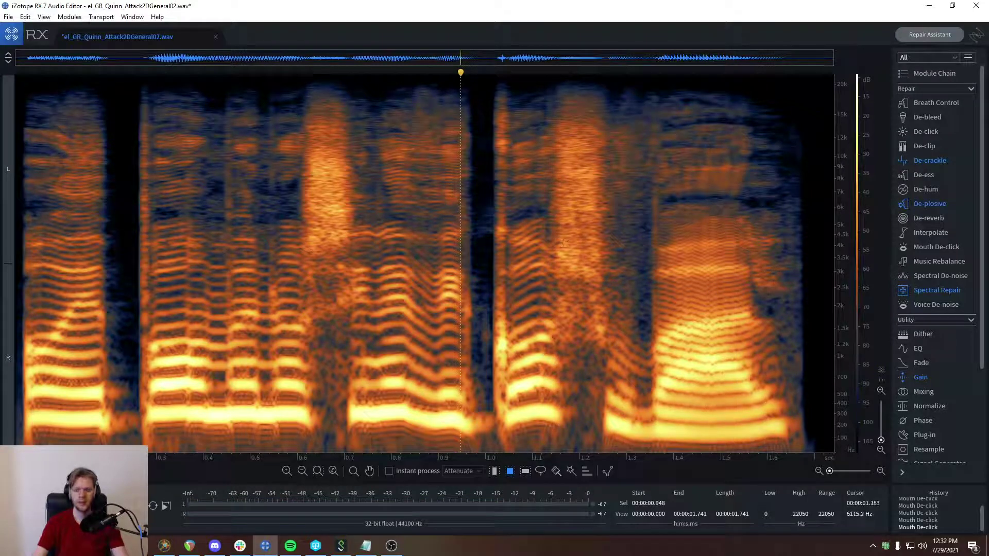
scroll(633, 223, "up", 1)
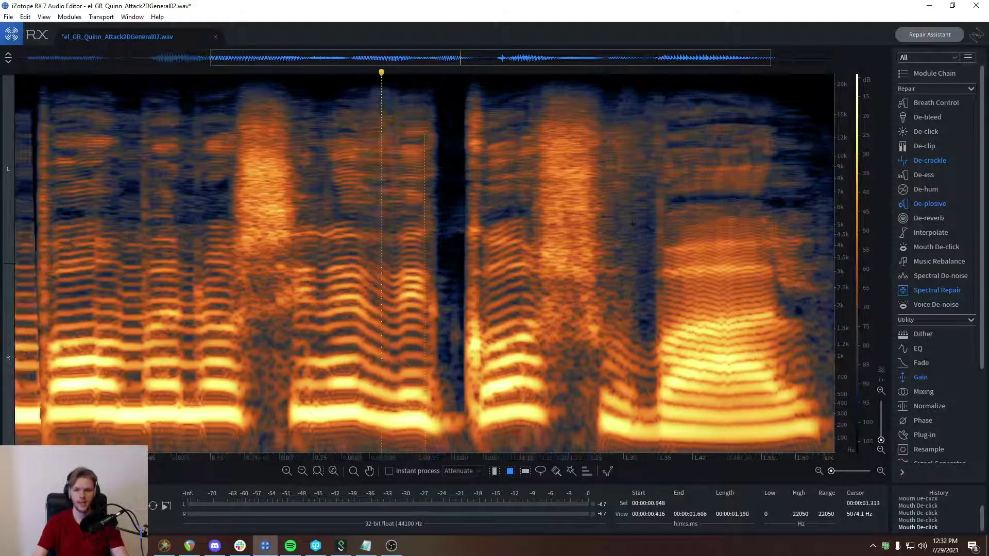
scroll(626, 222, "up", 1)
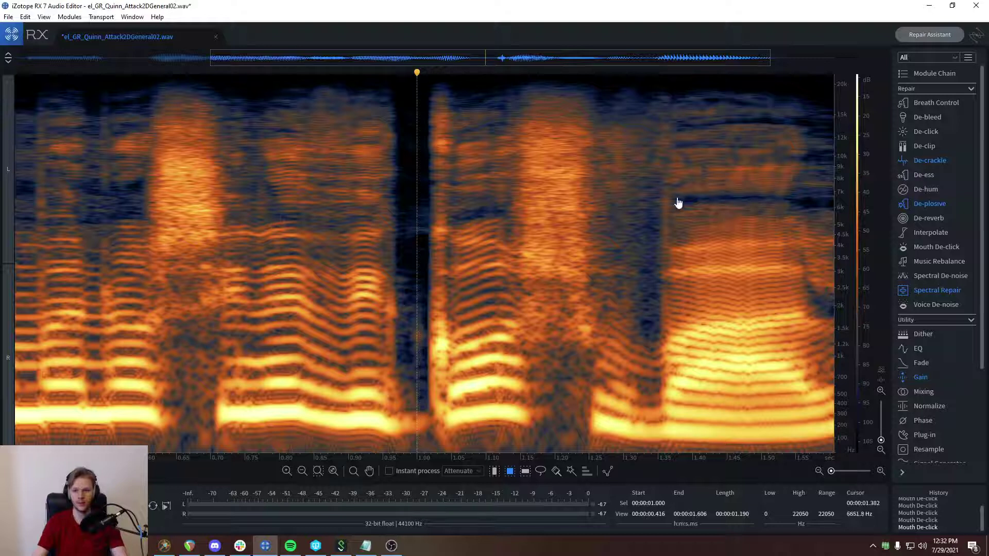
Undo the latest Mouth De-click passes back to the saved state, and play the clip from about 0.985 s
key("ctrl+z")
key("ctrl+z")
key("ctrl+z")
key("ctrl+shift+z")
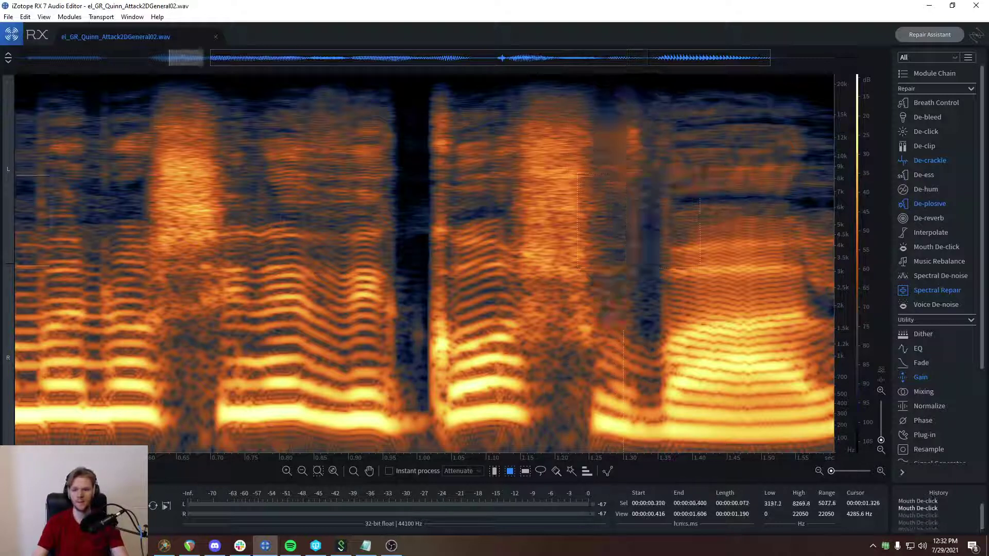
left_click(622, 251)
left_click(424, 154)
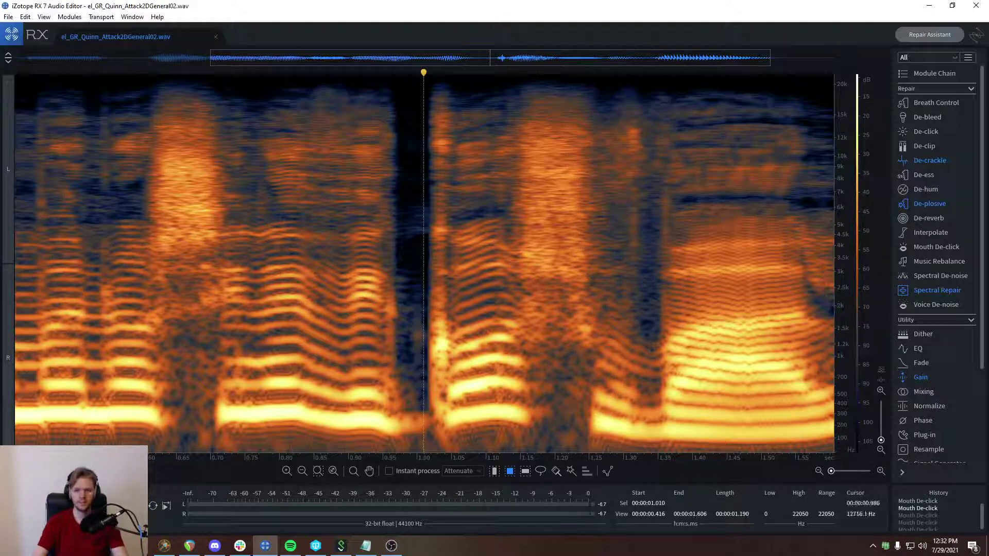
left_click(408, 137)
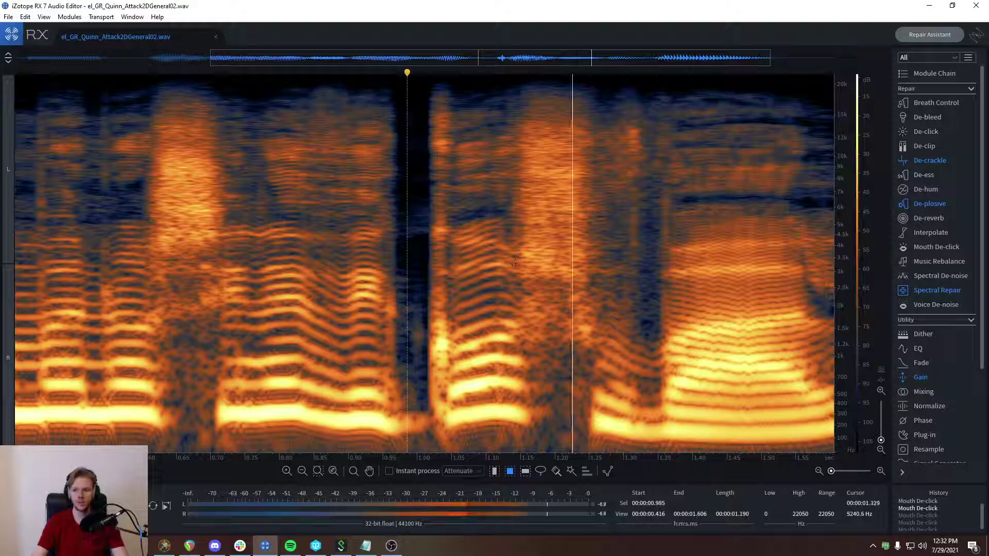
Apply Mouth De-click to a narrow box of about 1.311–1.318 s and 2.2–18.4 kHz, and play the result from about 0.866 s
scroll(646, 251, "up", 3)
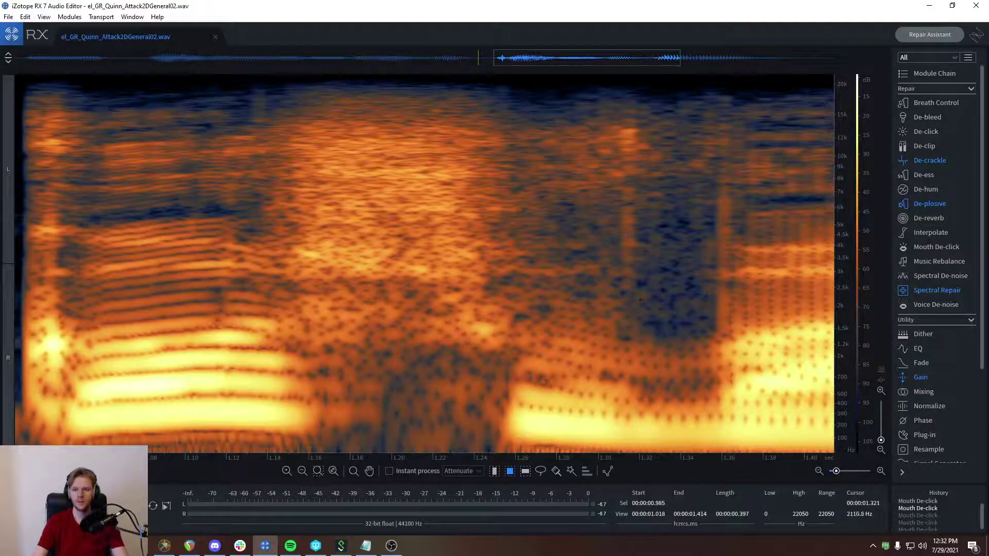
scroll(640, 299, "up", 3)
left_click_drag(631, 296, 589, 93)
key("ctrl+r")
scroll(639, 254, "down", 6)
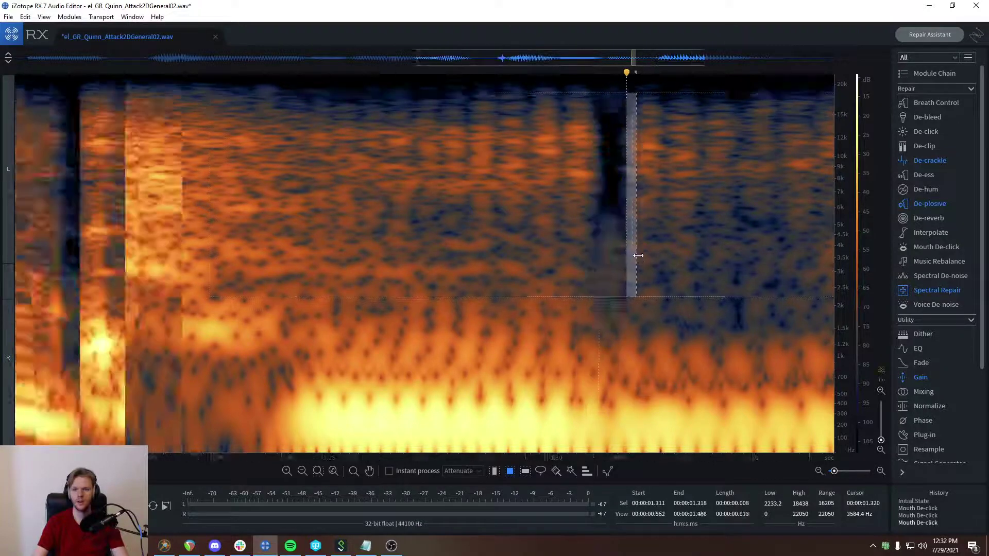
left_click(283, 217)
key("space")
Apply Mouth De-click to a box of about 1.307–1.315 s and 4.7–19.2 kHz, and play the result from about 1.045 s and 1.010 s
scroll(637, 163, "up", 6)
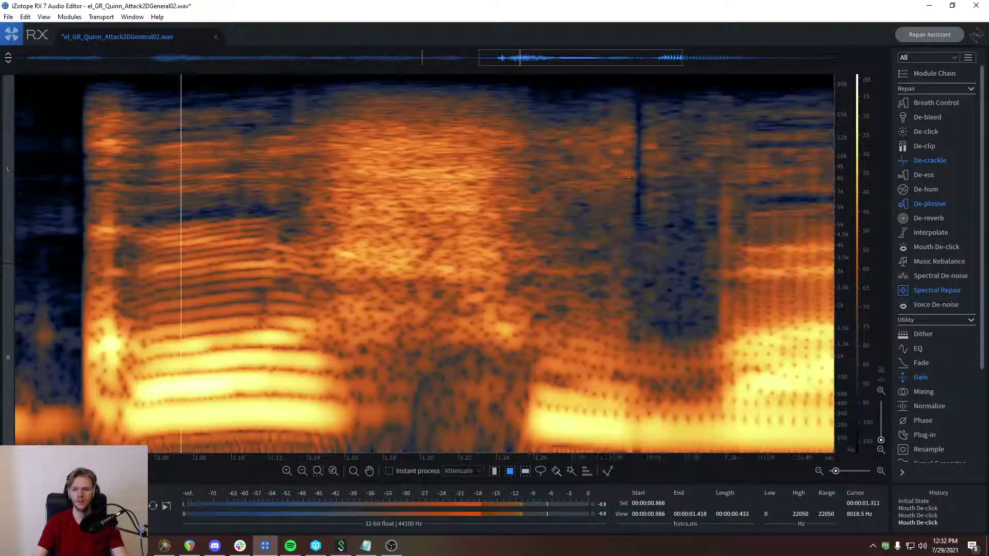
left_click_drag(656, 231, 599, 94)
key("ctrl+r")
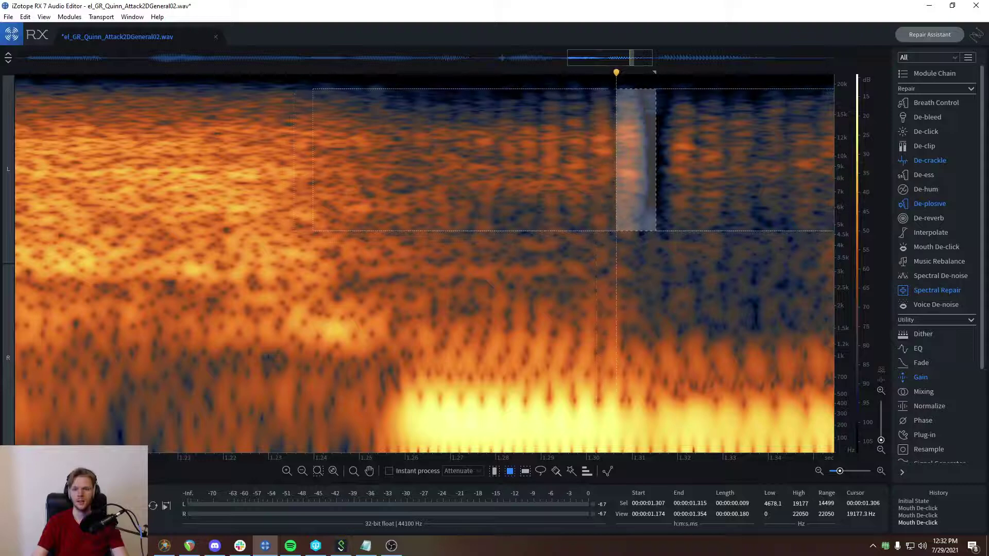
scroll(601, 155, "down", 5)
left_click(256, 206)
key("space")
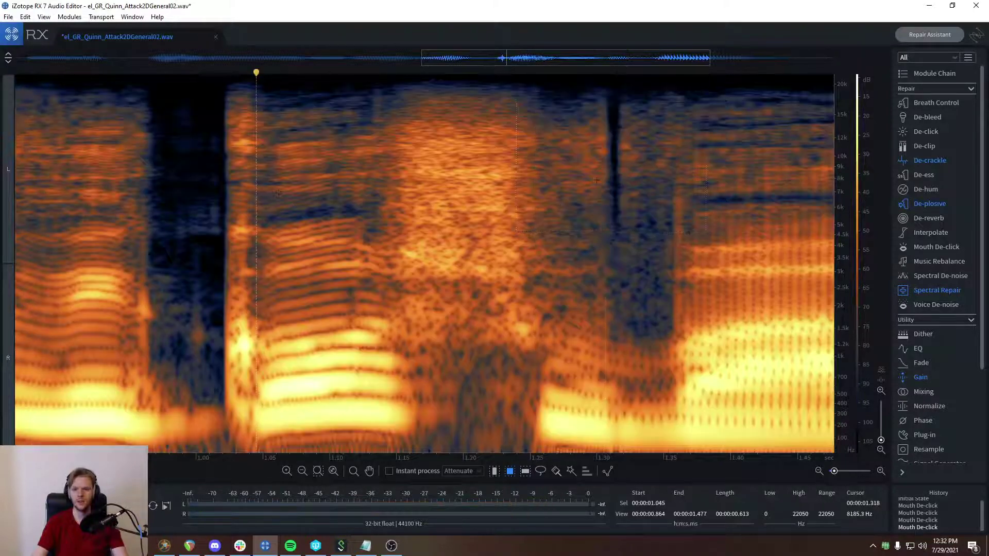
left_click(210, 194)
key("space")
Apply Mouth De-click to a small box of about 1.300–1.309 s and 10–12.8 kHz, and play the result from about 1.045 s
scroll(600, 166, "up", 3)
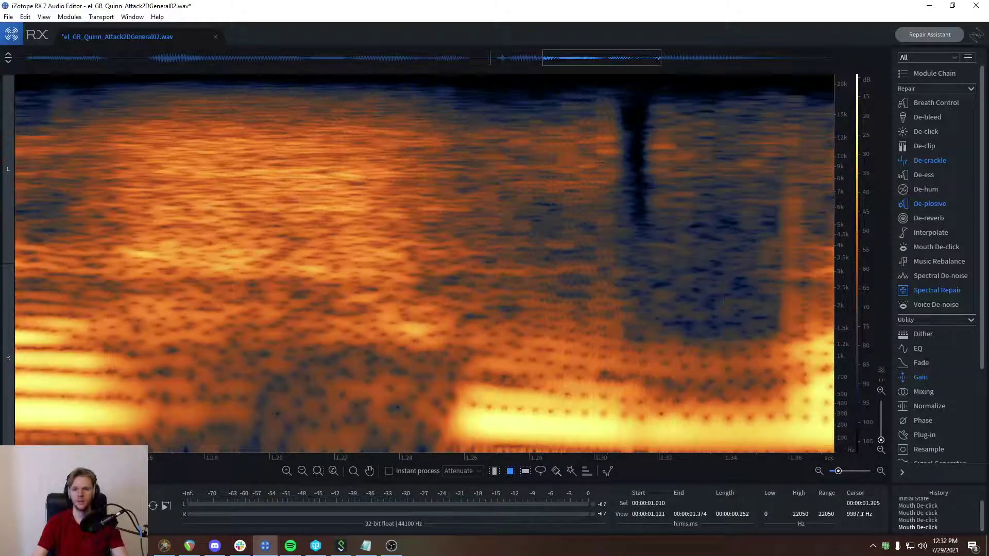
left_click_drag(623, 156, 594, 132)
scroll(537, 158, "down", 3)
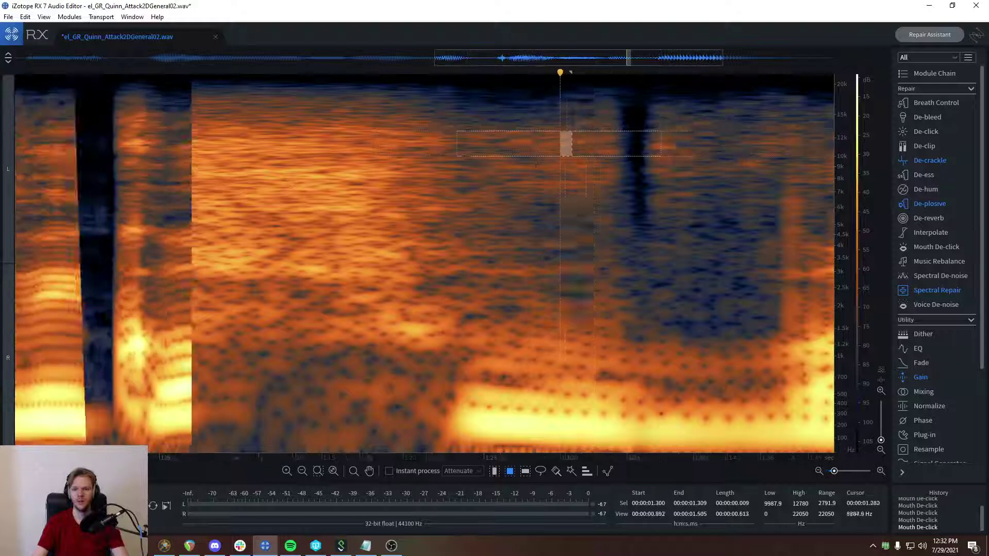
left_click(219, 175)
key("space")
left_click(274, 176)
scroll(583, 161, "down", 1)
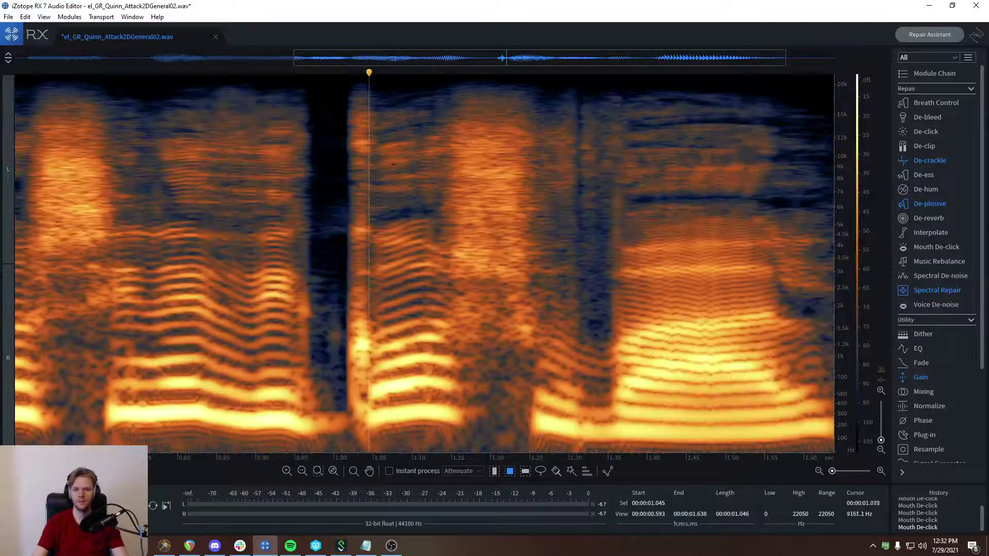
Play the repaired clip from its beginning, and replay its second half from about 0.911 s
left_click(334, 152)
key("space")
key("Return")
key("space")
scroll(334, 156, "down", 2)
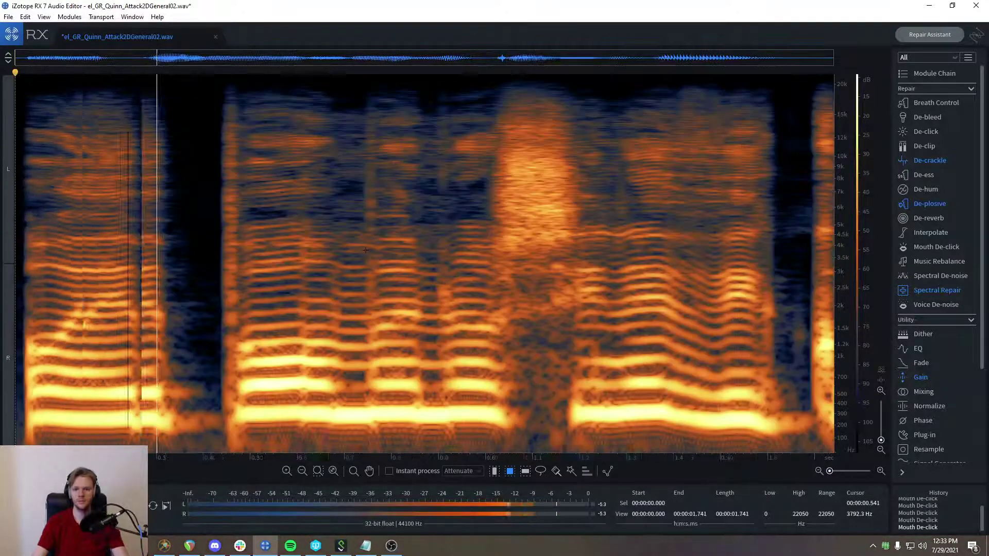
left_click(443, 170)
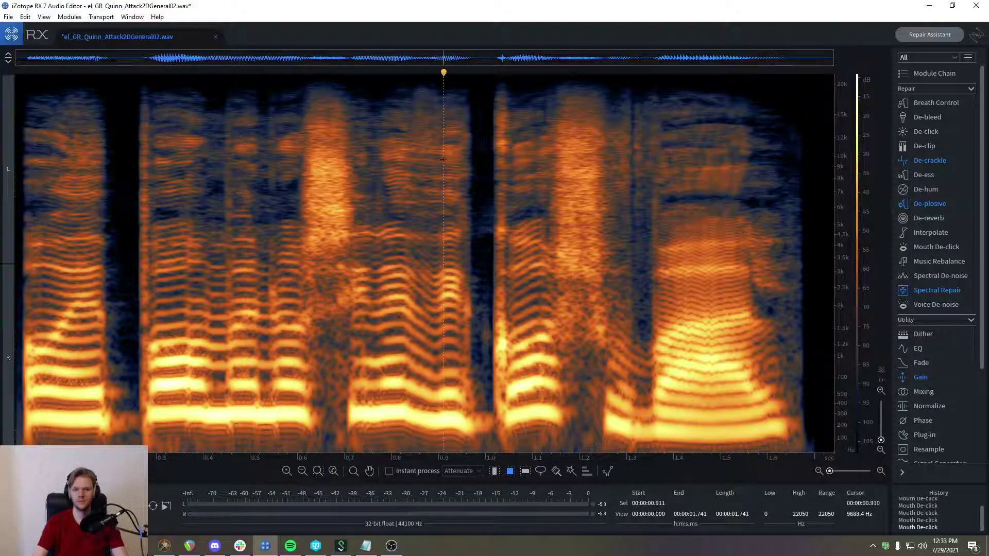
key("space")
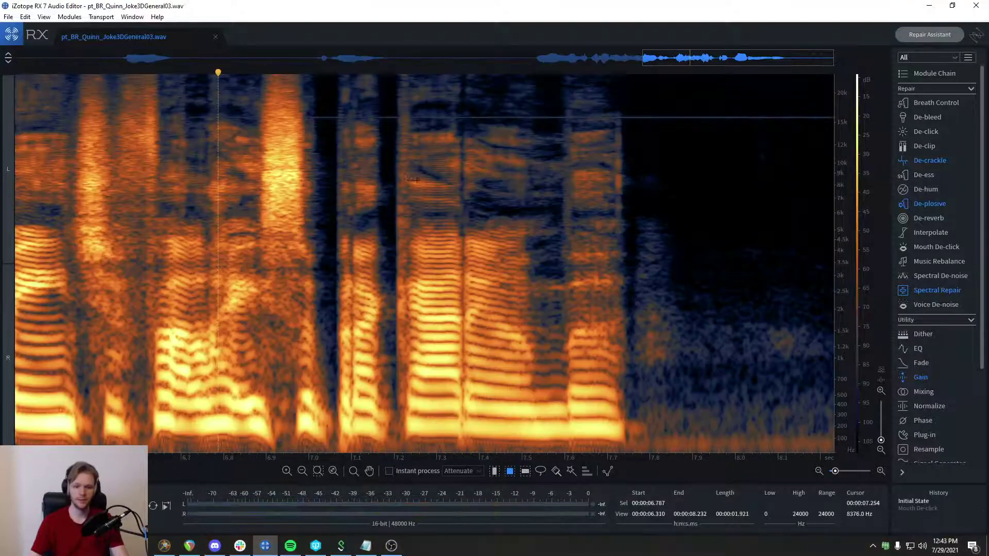
Play the last spoken phrase of pt_BR_Quinn_Joke3DGeneral03.wav from about 5.141 s
scroll(415, 182, "down", 3)
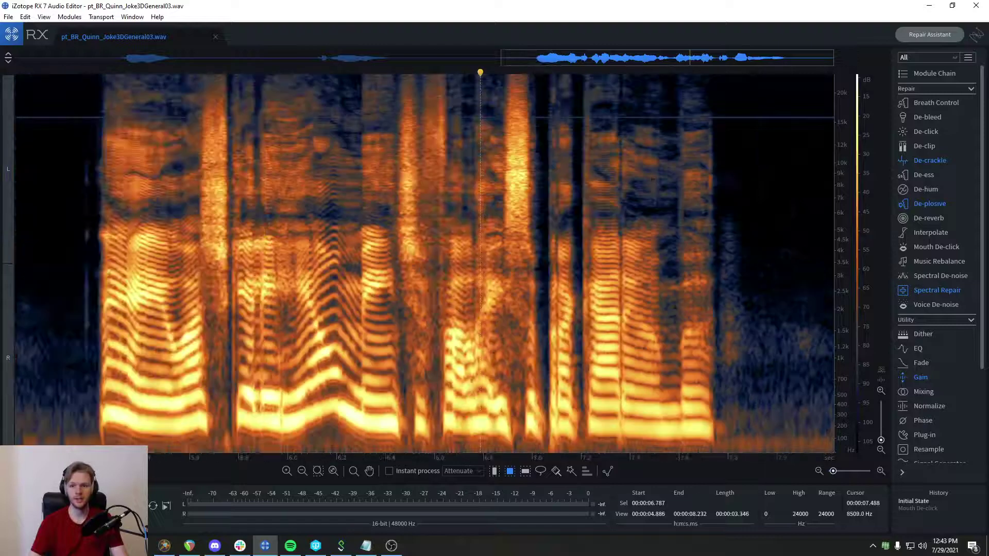
key("Return")
scroll(395, 191, "down", 4)
scroll(836, 205, "up", 3)
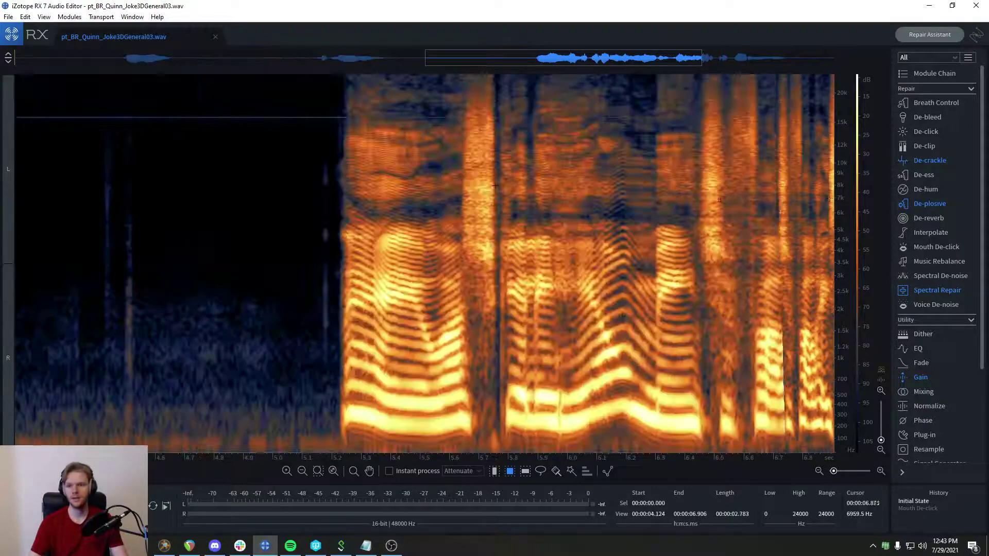
scroll(470, 258, "down", 2)
key("space")
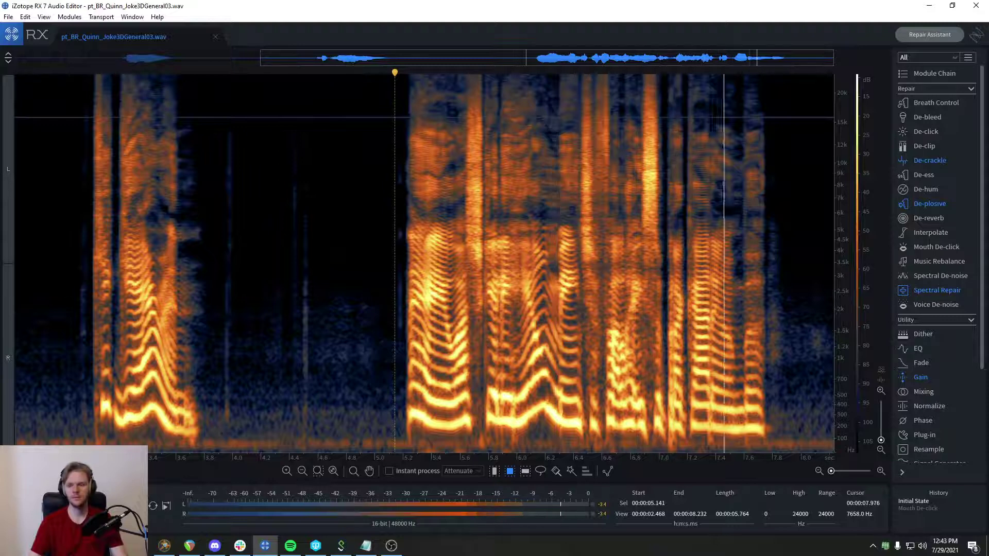
Play only a box of about 7.612–7.852 s and 5.4–19.3 kHz, and play the full-frequency audio from about 6.524 s
left_click(716, 168)
left_click_drag(747, 223, 677, 98)
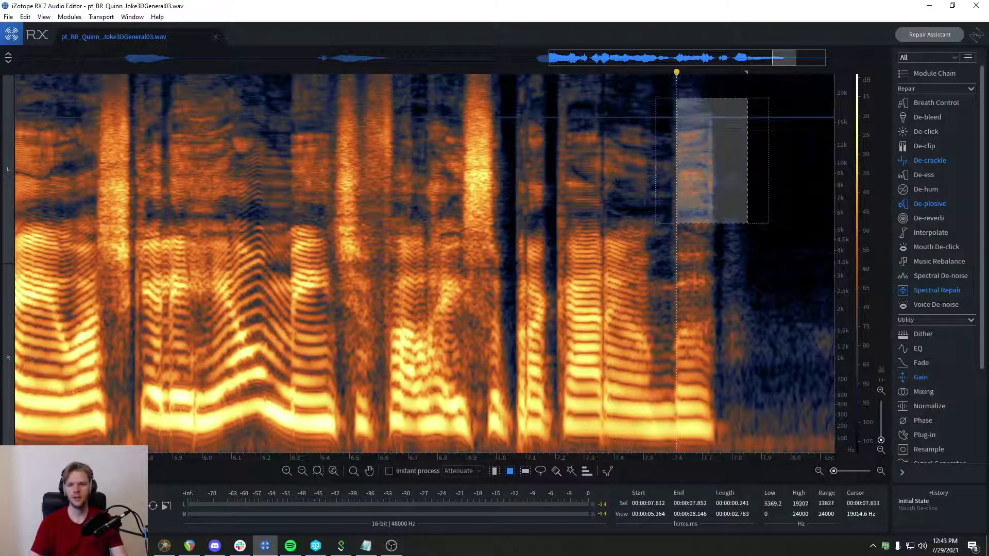
key("space")
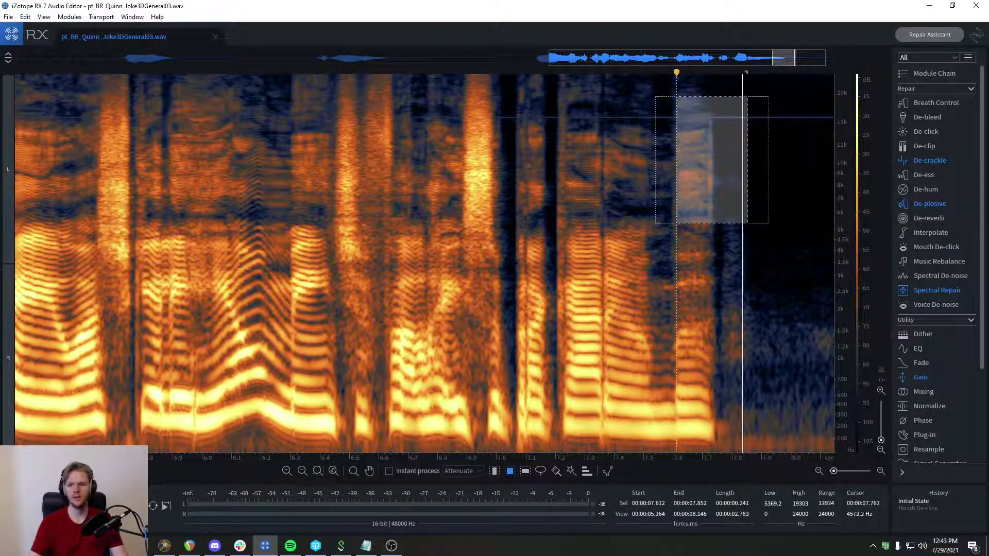
left_click(711, 240)
left_click(357, 246)
key("space")
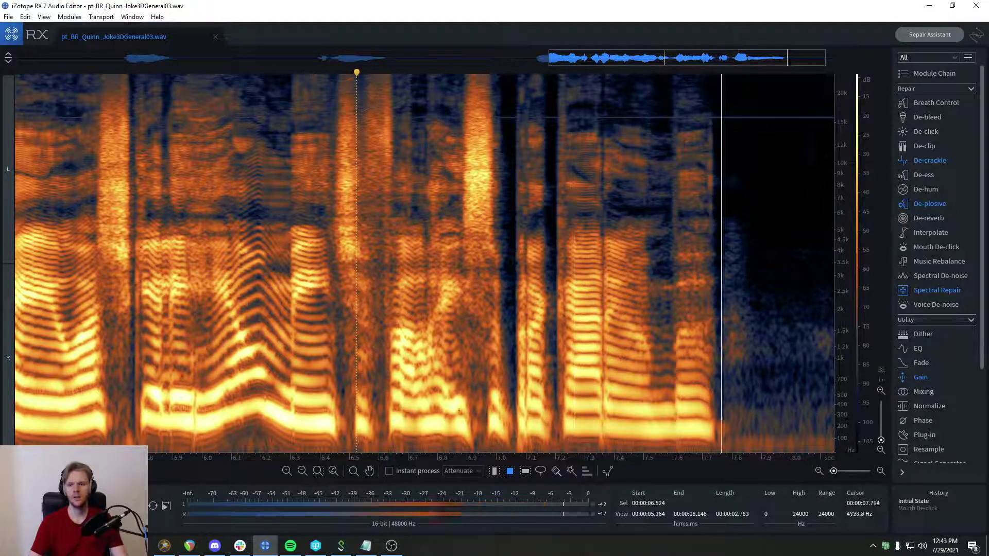
Mark the end of the phrase with a box of about 7.715–7.788 s and 4.6–20.4 kHz, and replay the audio from about 6.300 s
left_click_drag(729, 237, 707, 91)
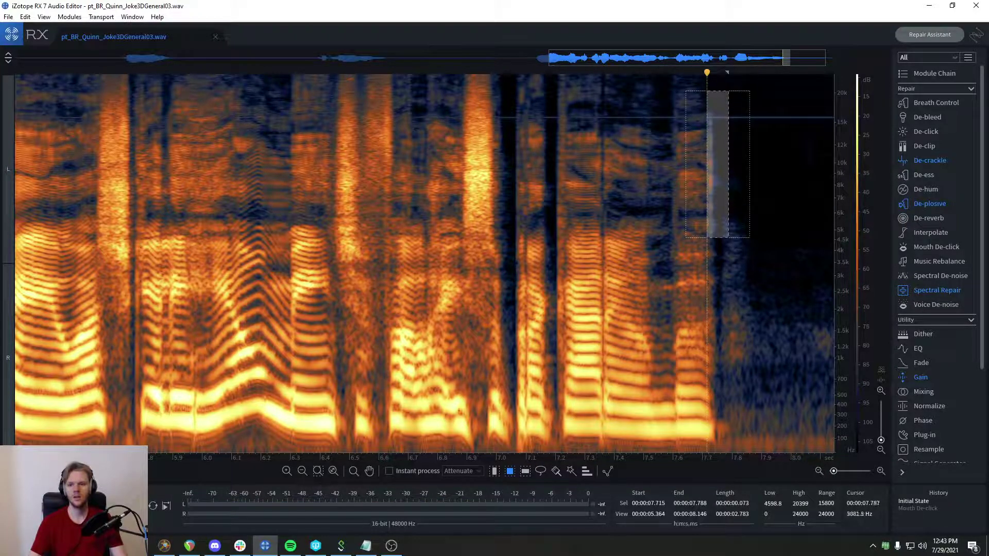
left_click(515, 232)
left_click_drag(559, 227, 291, 197)
key("space")
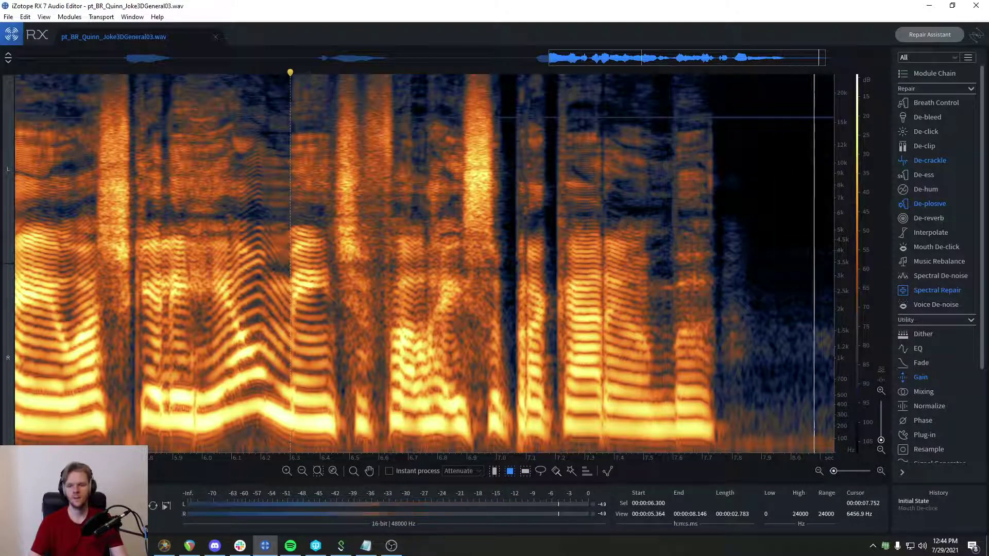
Select a box of about 7.710–7.746 s and 4.8–18.3 kHz at the end of the phrase, and redo the undone Mouth De-click pass
scroll(601, 198, "down", 2)
scroll(670, 191, "up", 6)
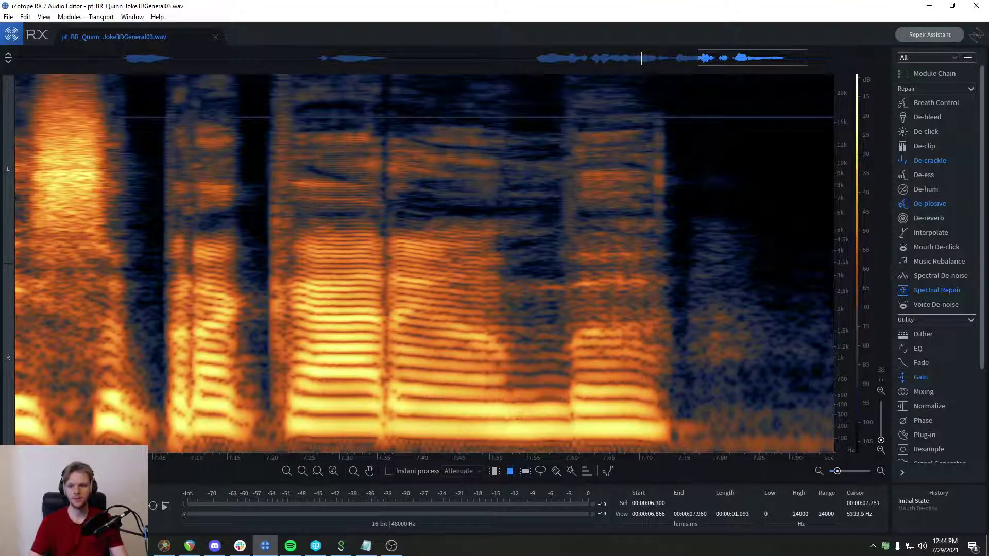
left_click(560, 146)
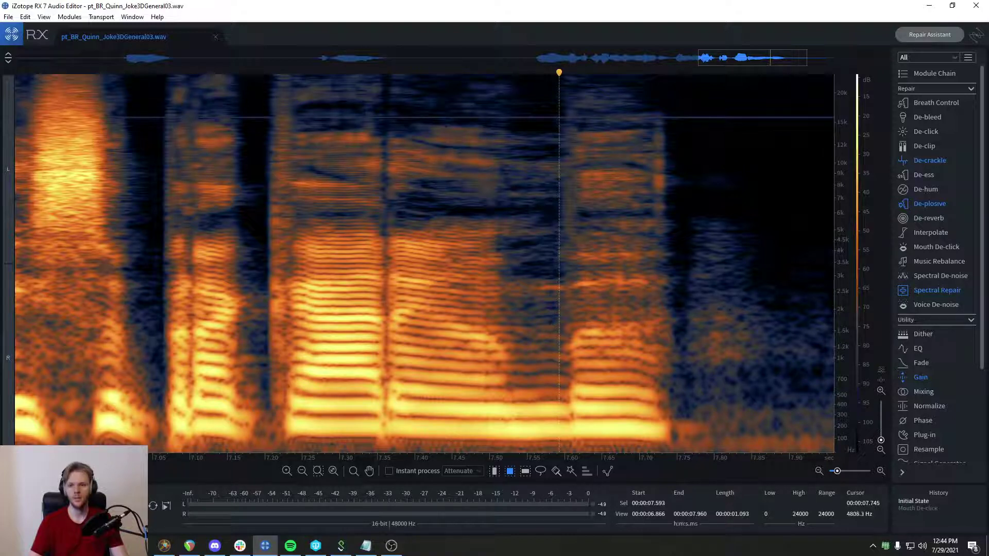
left_click_drag(673, 233, 647, 102)
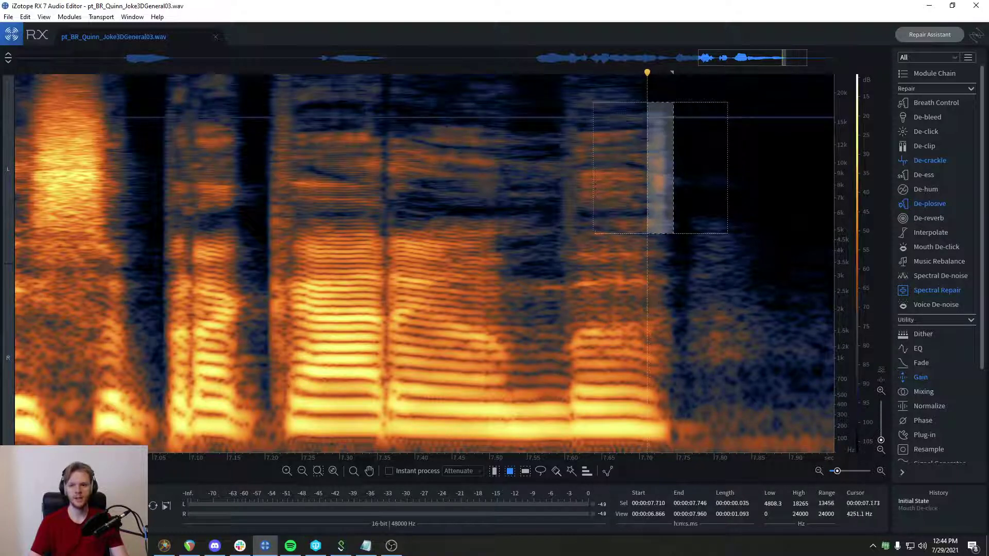
scroll(299, 231, "down", 2)
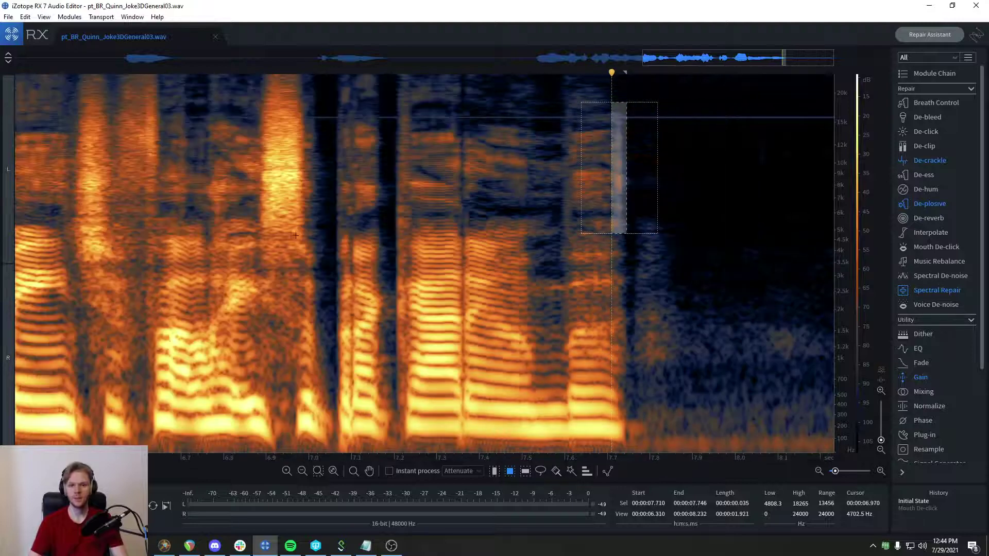
scroll(600, 227, "up", 3)
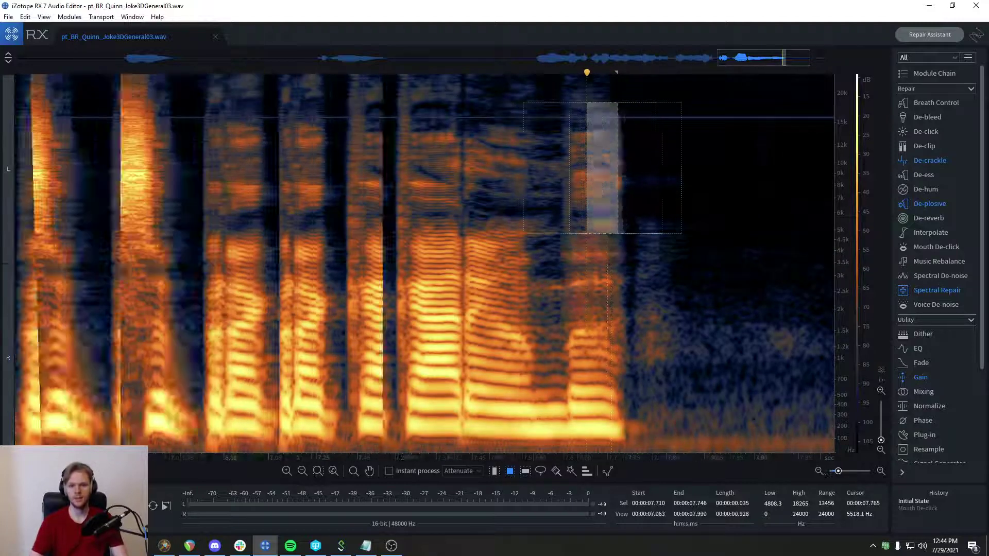
key("ctrl+shift+z")
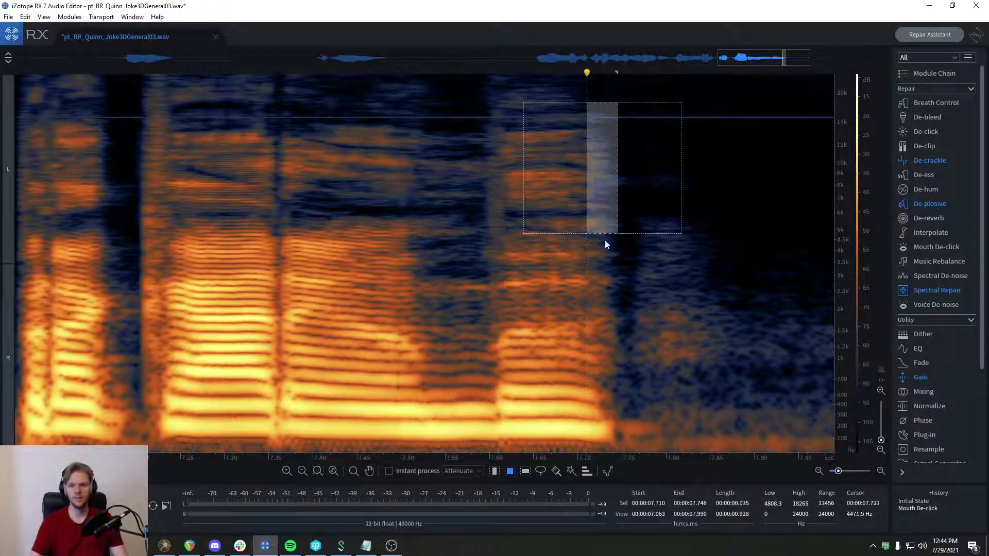
Play the repaired phrase from about 5.887 s through its end
left_click(476, 240)
scroll(419, 239, "down", 4)
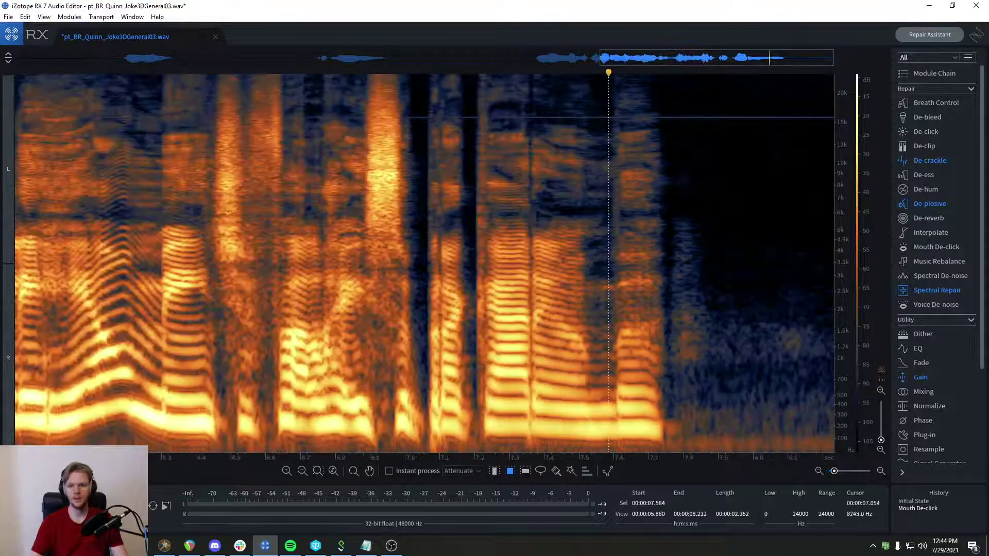
left_click(424, 240)
scroll(424, 239, "down", 2)
left_click(152, 175)
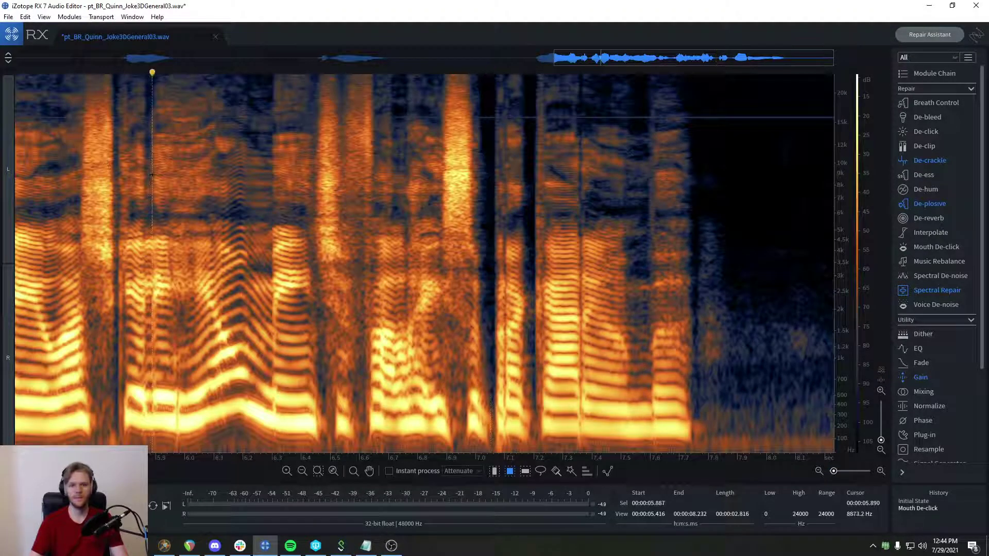
key("space")
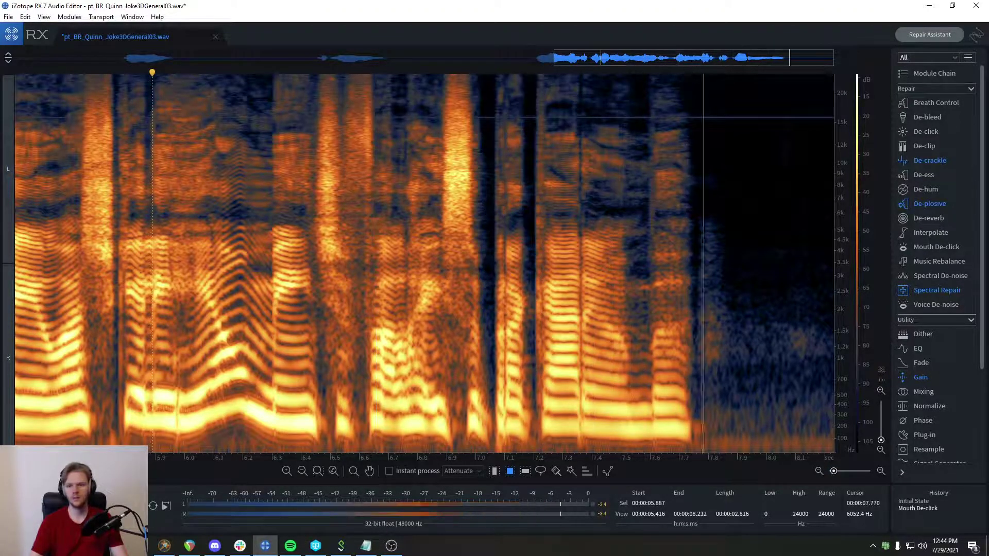
Undo the Mouth De-click pass, play the original from about 7.033 s, redo the pass, and play the repaired version for comparison
key("ctrl+z")
left_click(485, 154)
key("space")
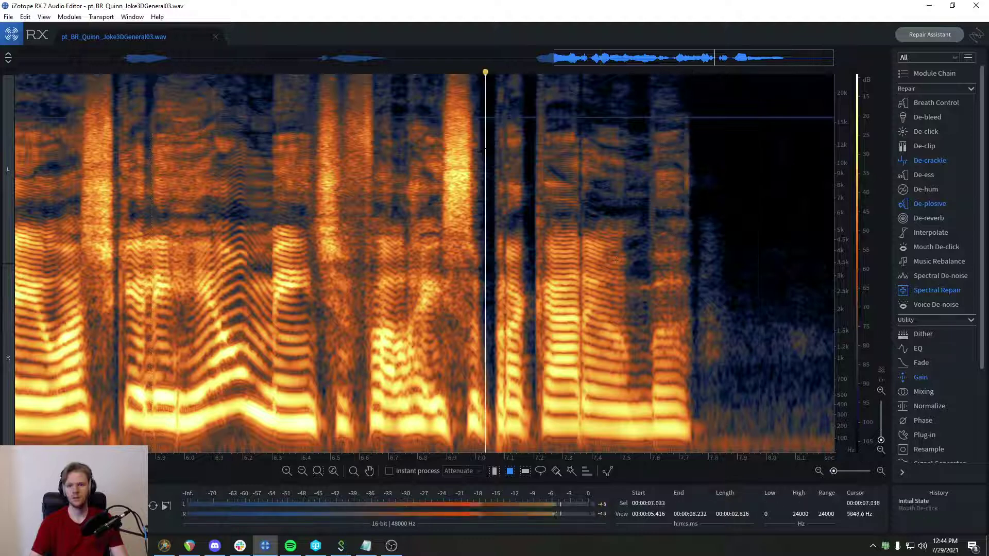
key("ctrl+shift+z")
left_click(493, 149)
key("space")
Examine the repaired end of the phrase near 7.7 s up close, and play it from about 7.375 s
left_click(704, 173)
scroll(731, 175, "up", 3)
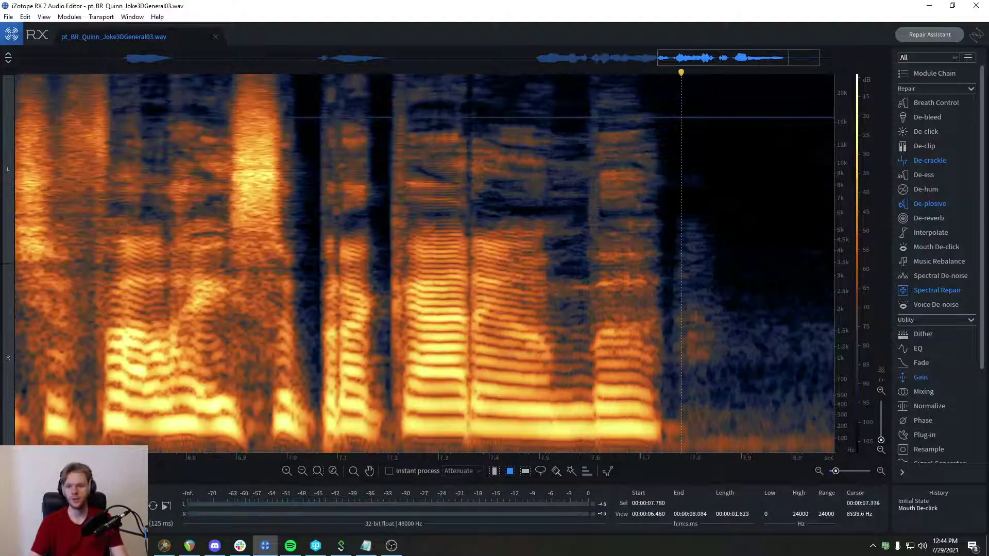
scroll(658, 177, "up", 2)
scroll(658, 177, "down", 3)
left_click_drag(695, 254, 632, 73)
left_click(509, 155)
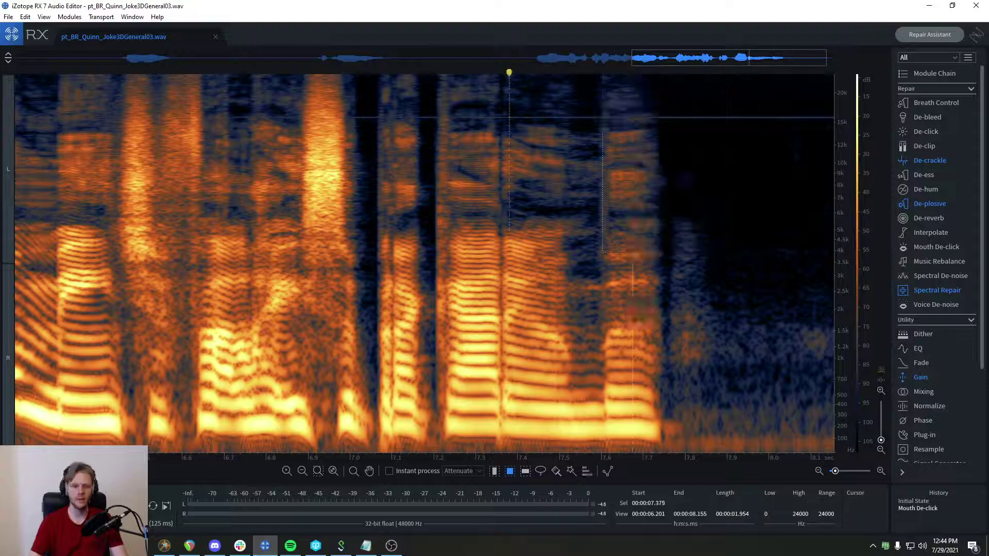
key("space")
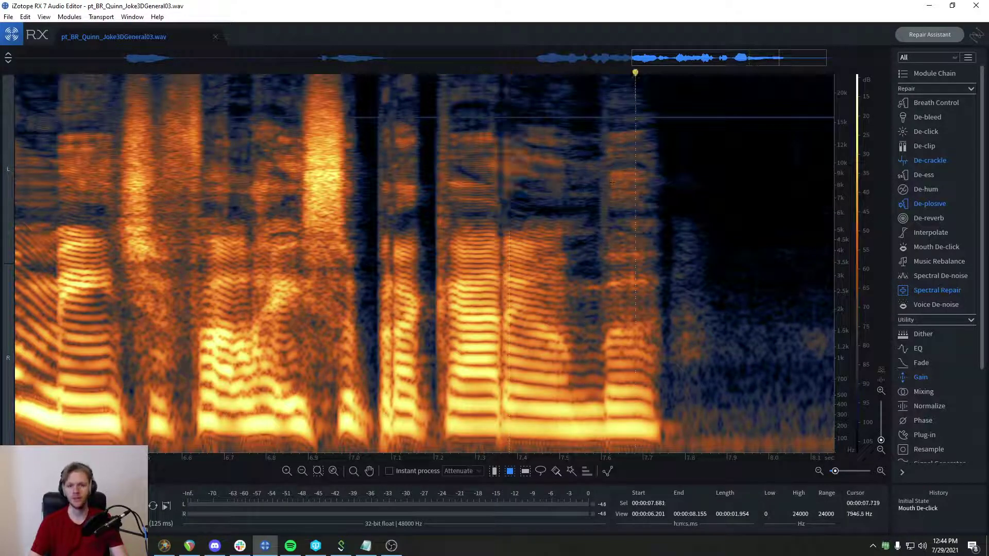
Outline about 7.739–7.767 s and 6.0–16.7 kHz, switch to the Time selection tool, and place the playhead at about 7.739 s
mouse_move(701, 214)
left_mouse_down()
mouse_move(647, 115)
mouse_move(655, 112)
left_mouse_up()
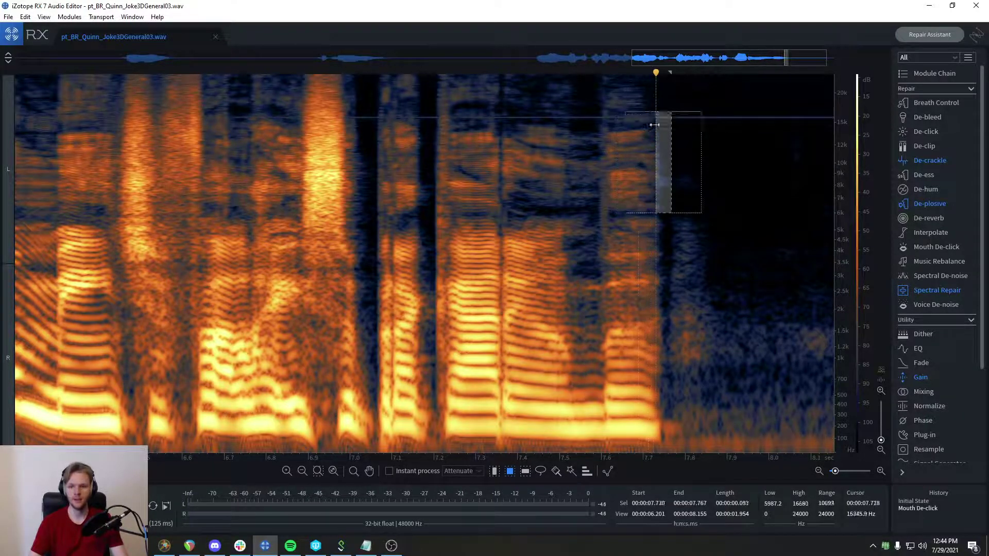
left_click(639, 123)
key("t")
mouse_move(573, 190)
left_mouse_down()
mouse_move(356, 191)
mouse_move(765, 242)
left_mouse_up()
left_click(660, 251)
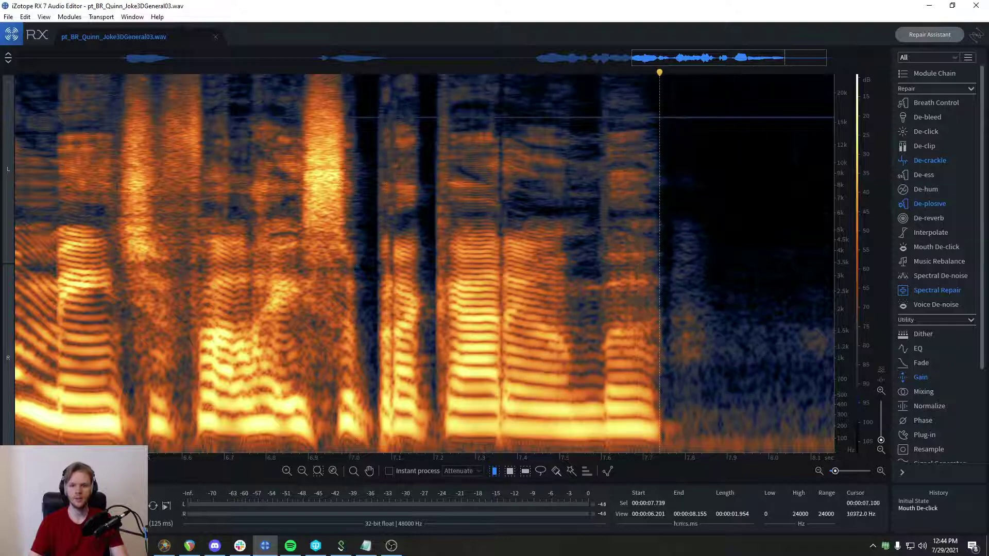